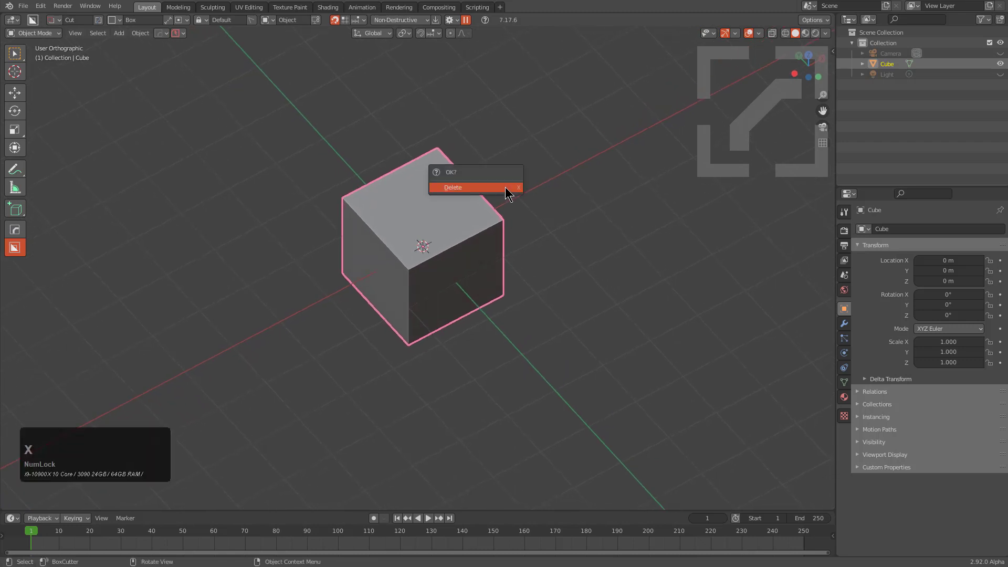
Delete the default cube and add a plane mesh at the world origin
left_click(505, 188)
key("shift+a")
mouse_move(505, 187)
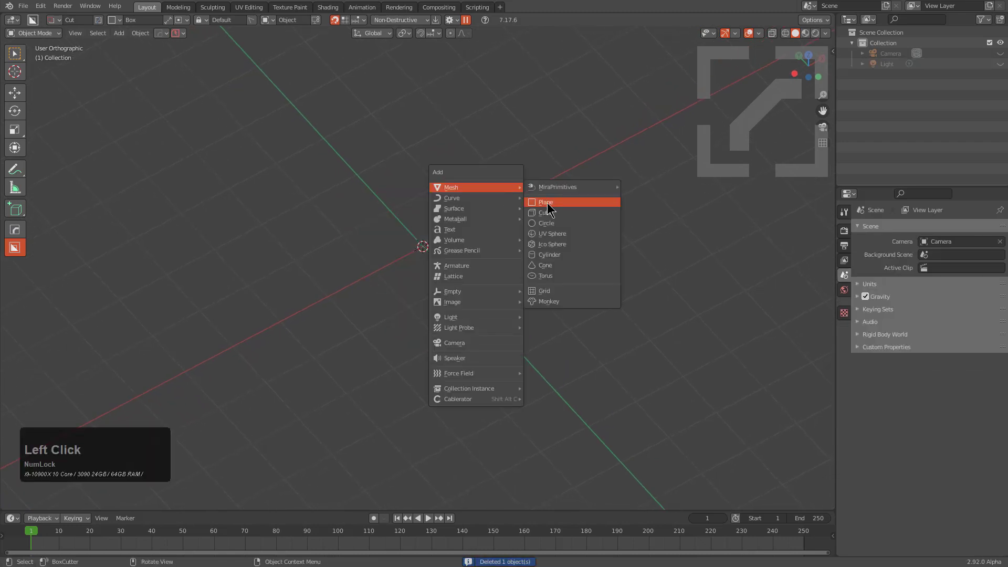
left_click(546, 203)
scroll(420, 238, "up", 4)
Merge one edge of the plane at its center to turn the plane into a triangle
key("Tab")
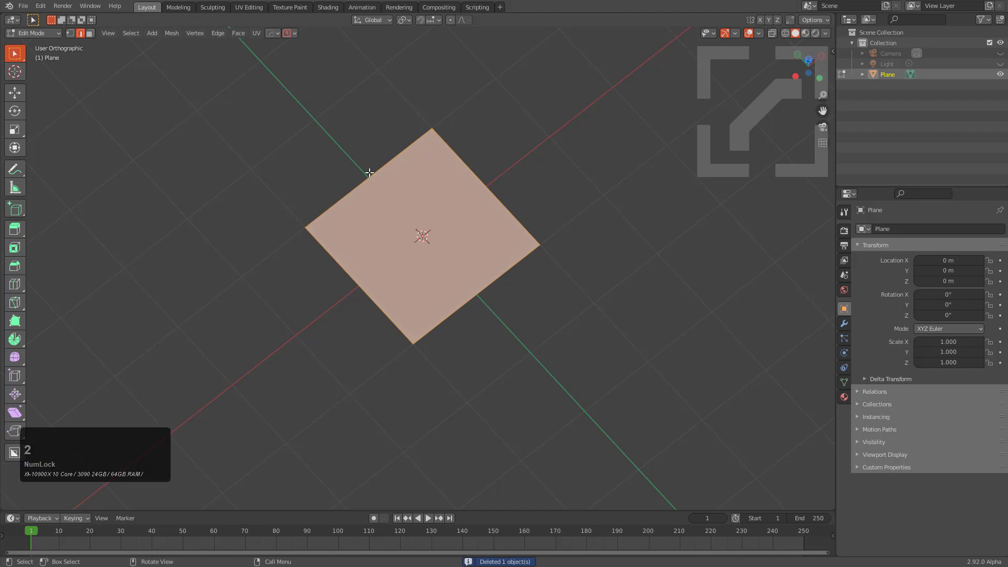
left_click(434, 189)
key("m")
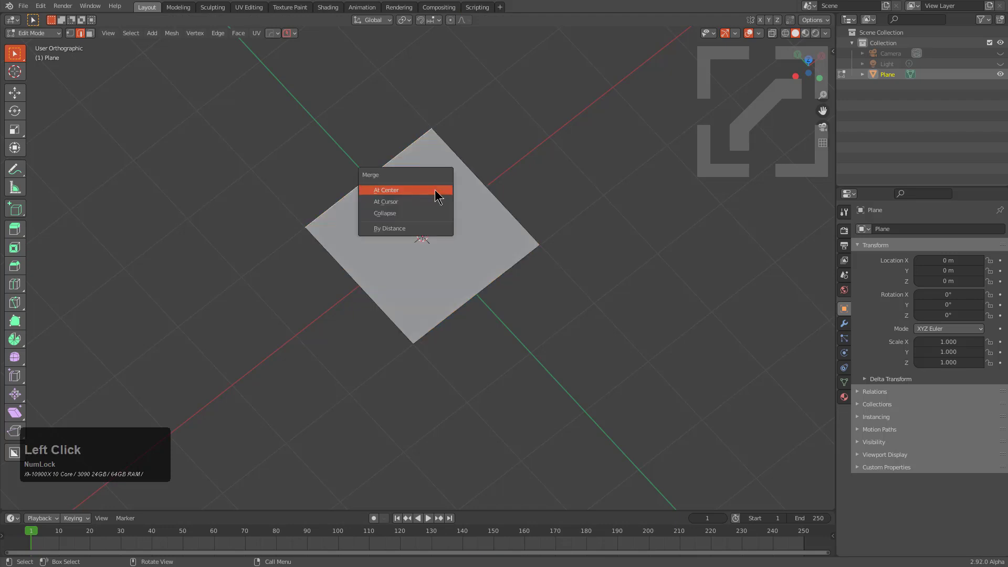
left_click(435, 191)
key("Tab")
Round the triangle's corners with a HardOps vertex bevel about 0.468 wide with 11 segments and apply the bevel
scroll(472, 252, "up", 2)
key("q")
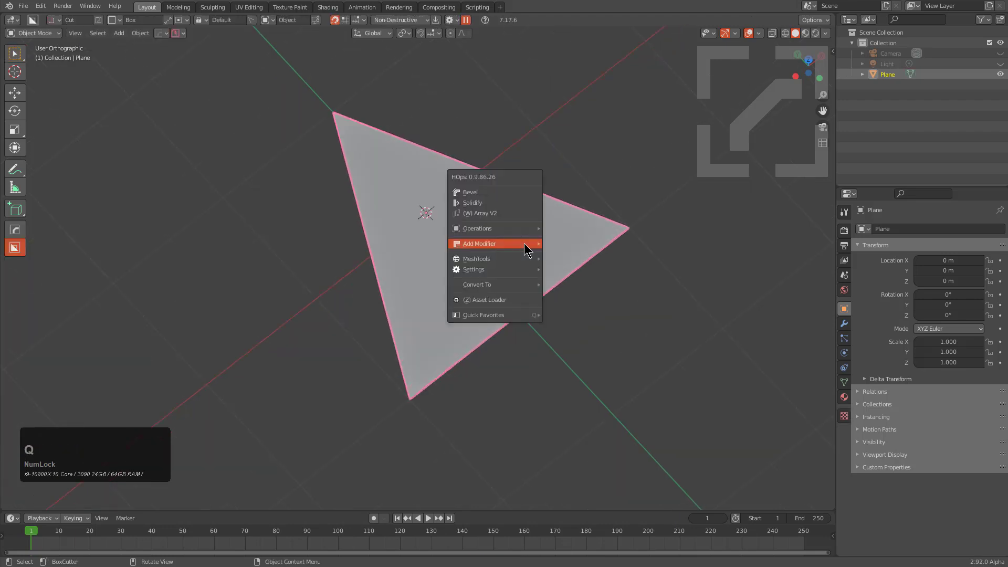
left_click(520, 200)
key("2")
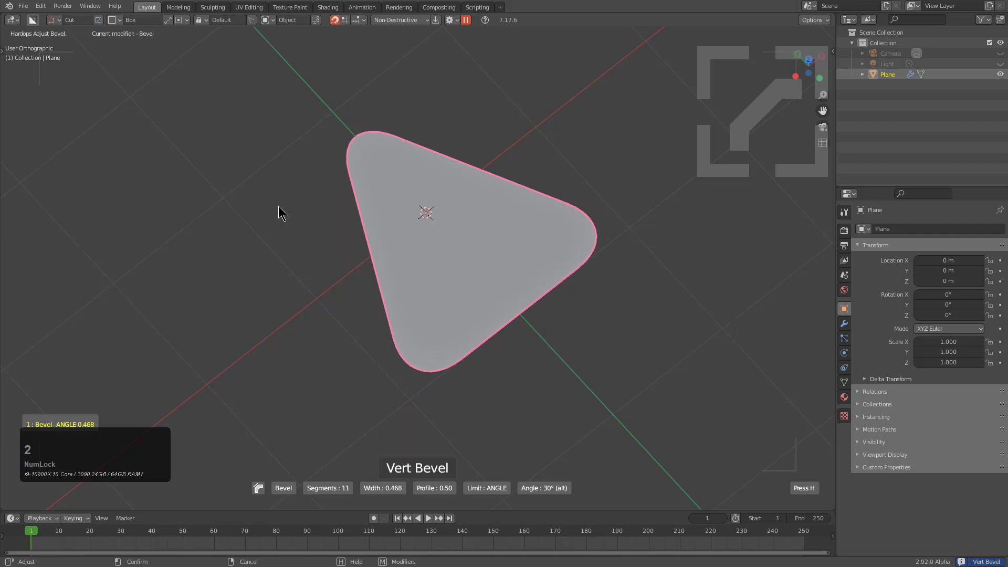
left_click(283, 206)
key("q")
left_click(463, 244)
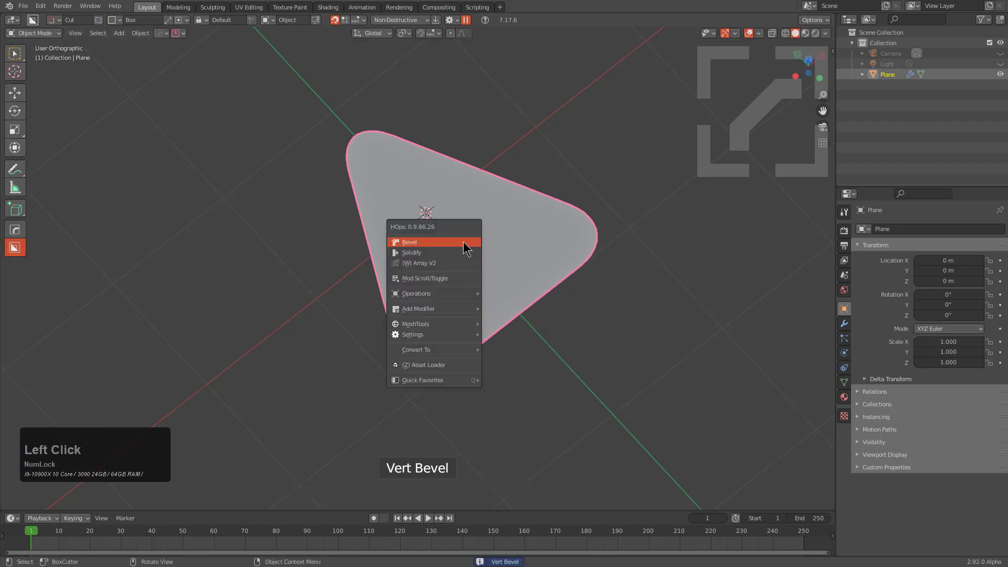
key("Return")
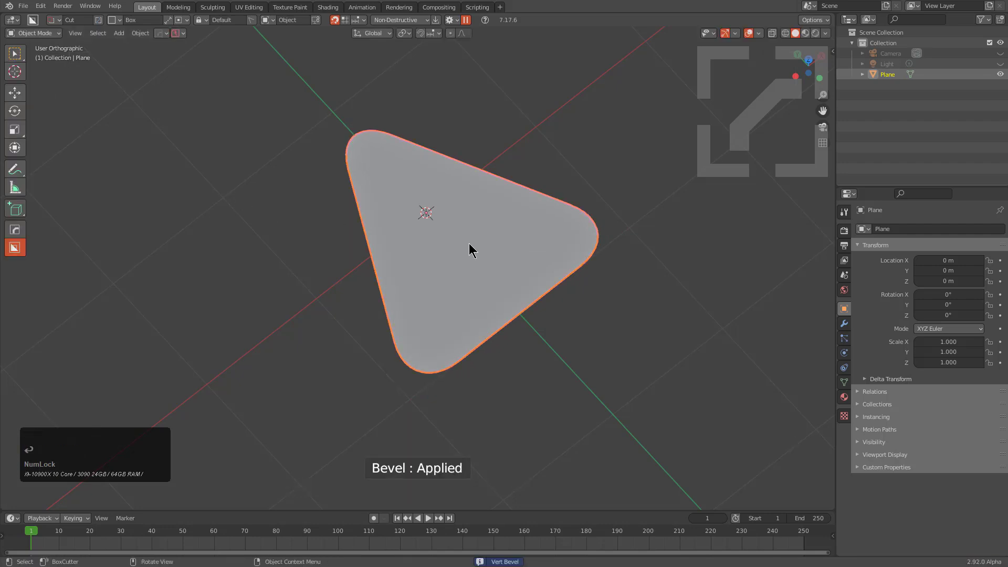
Dice the rounded triangle along X and Y only with the Knife Project method, using about 25 divisions
key("q")
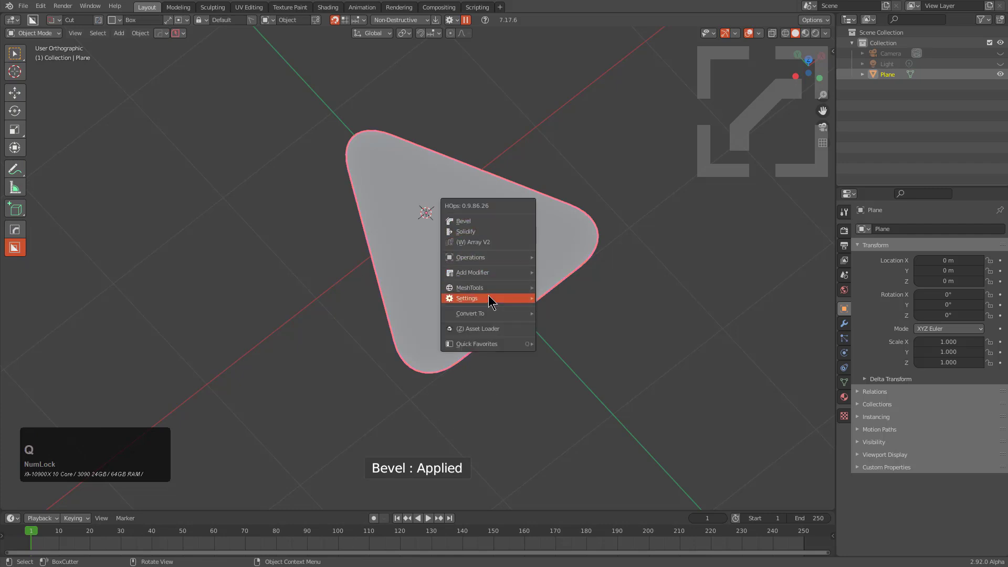
mouse_move(490, 289)
left_click(575, 317)
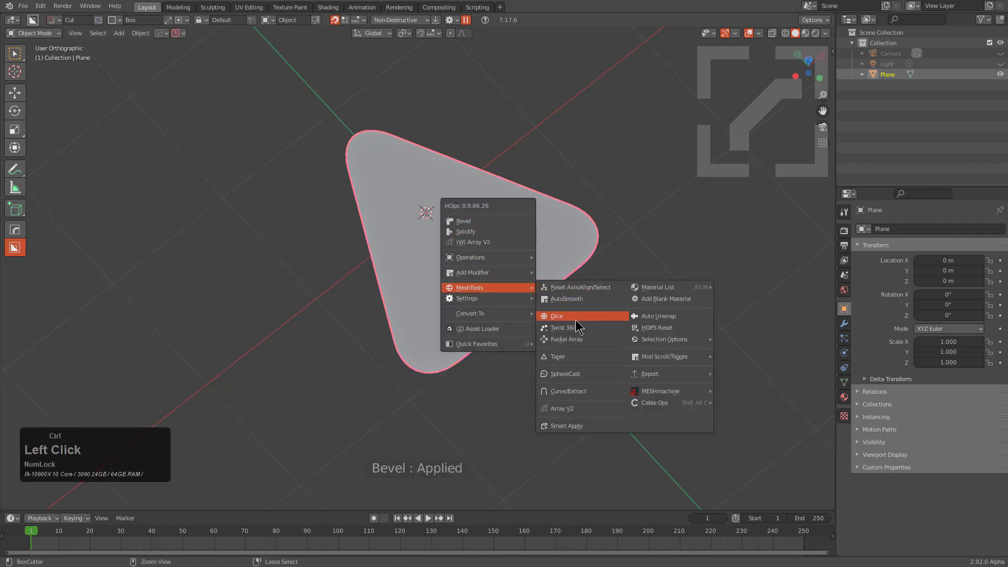
scroll(575, 321, "up", 8)
scroll(578, 326, "up", 11)
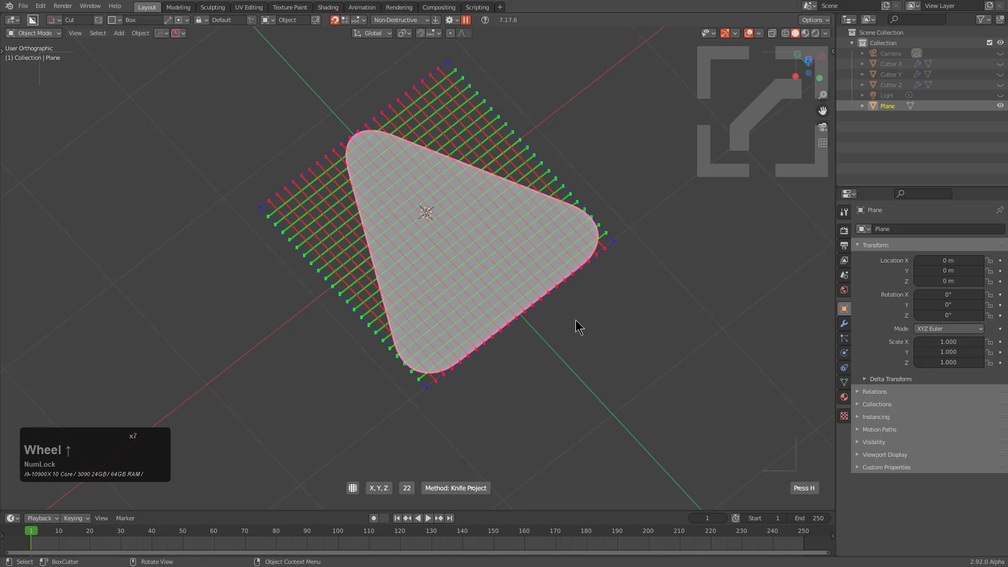
scroll(577, 327, "up", 1)
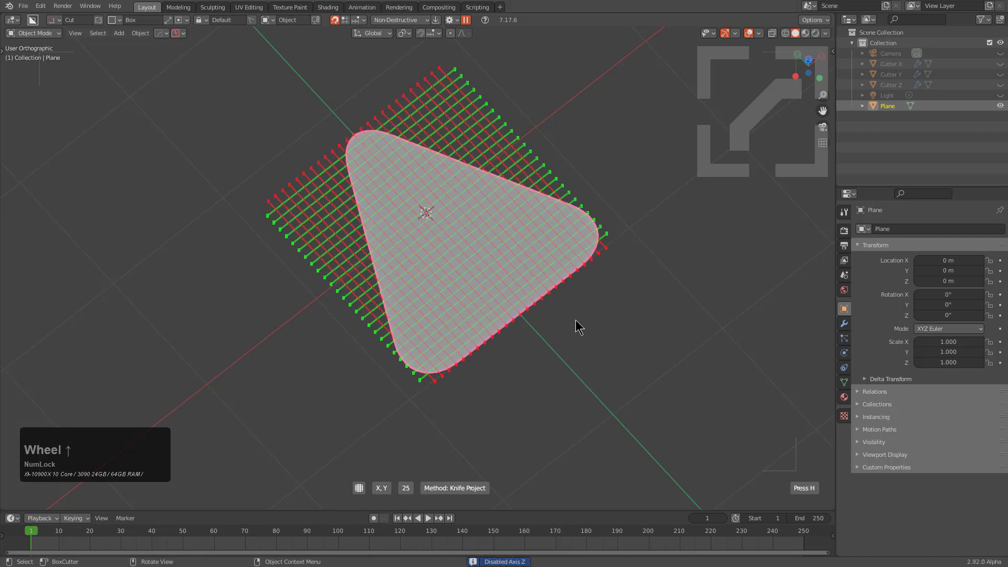
scroll(578, 327, "down", 2)
scroll(578, 326, "up", 4)
left_click(577, 321)
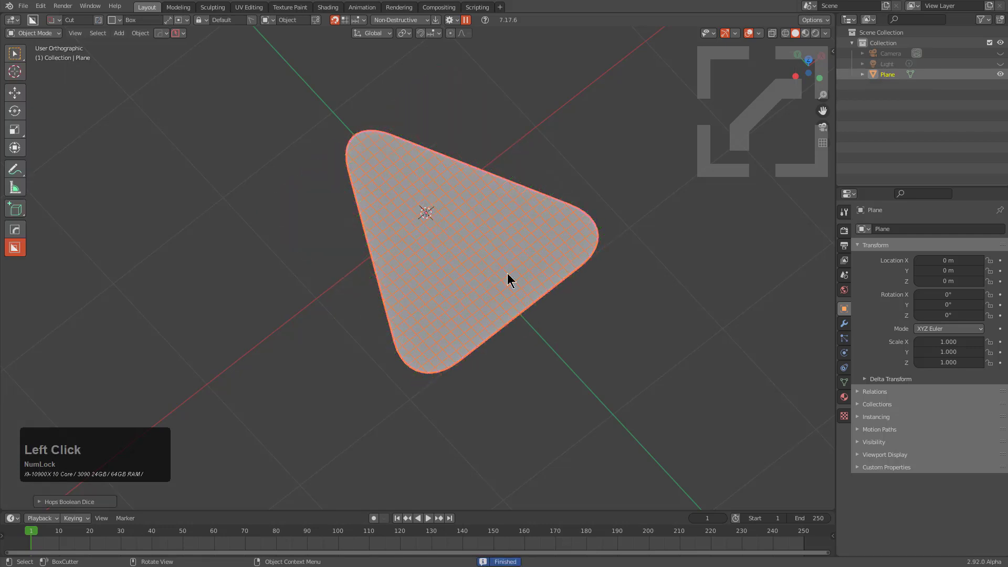
Select the boundary loop of the diced mesh and assign it to a new vertex group
key("Tab")
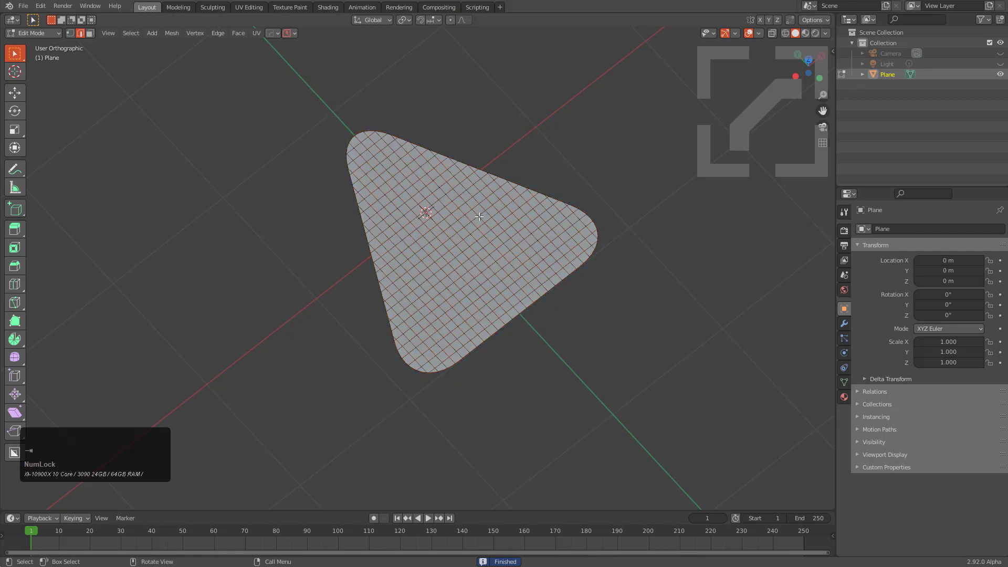
key("a")
left_click(131, 33)
mouse_move(185, 198)
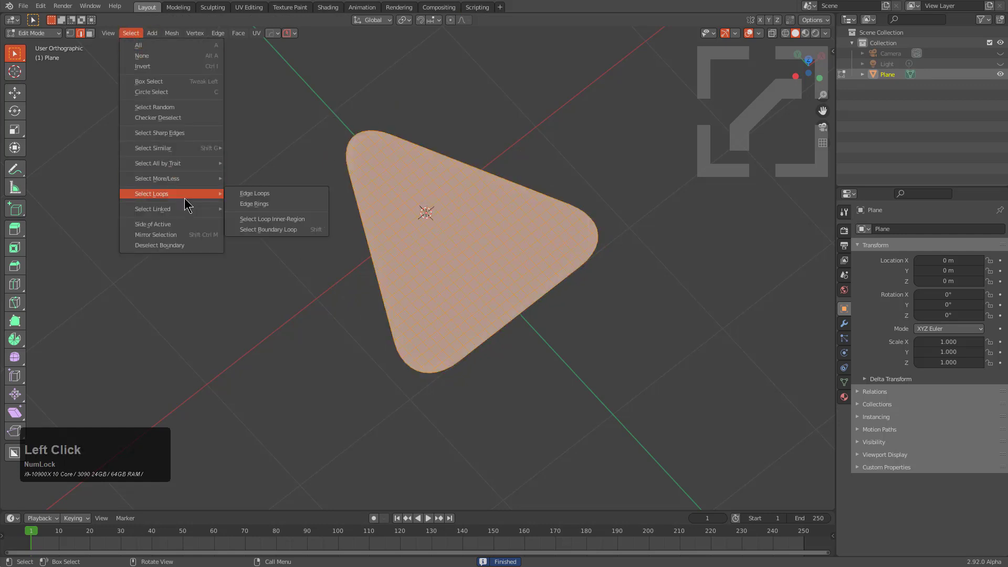
left_click(275, 229)
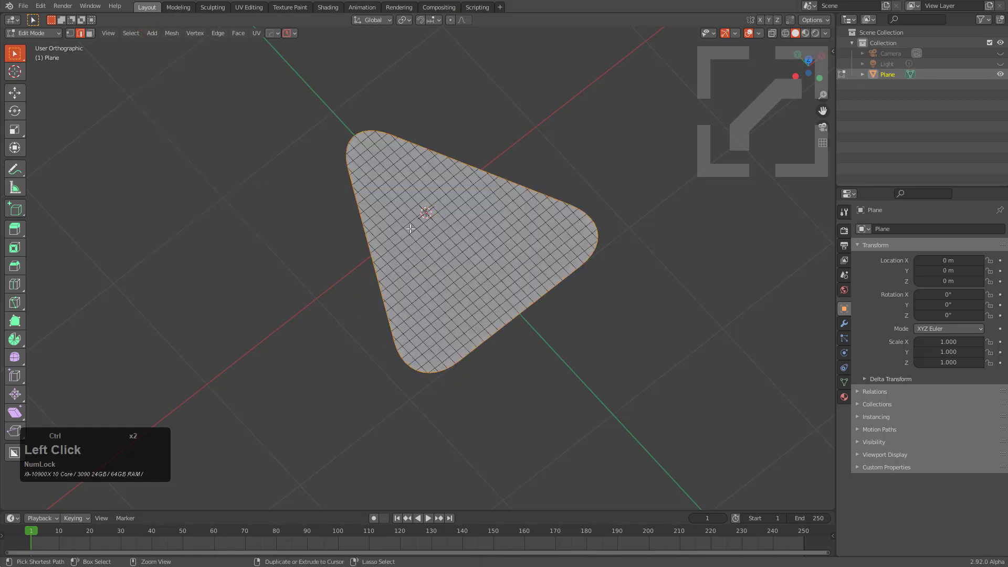
key("ctrl+g")
left_click(410, 230)
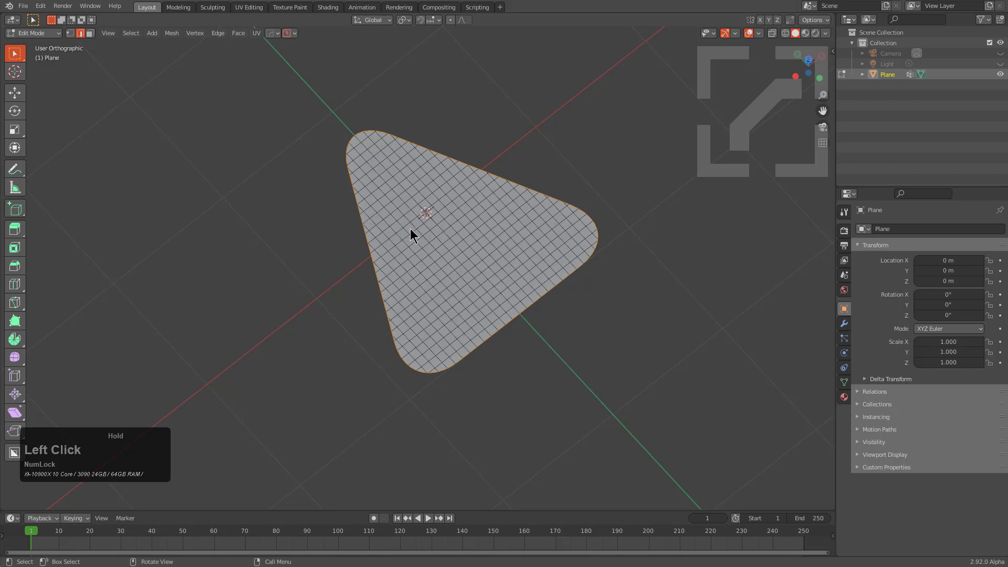
Add a level 1 Subdivision modifier followed by a Cloth modifier to the plane
key("Tab")
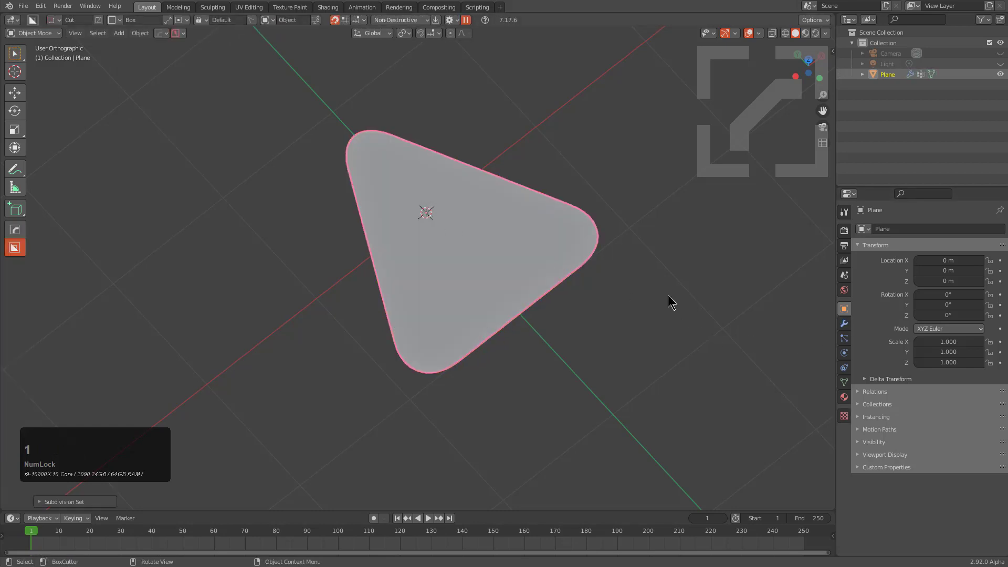
left_click(844, 323)
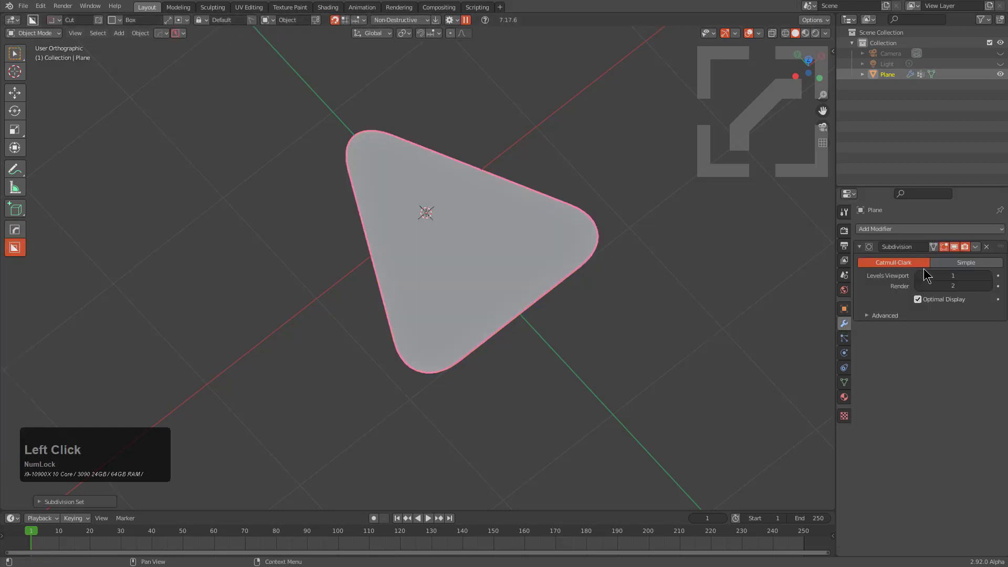
left_click(969, 229)
left_click(967, 266)
Enable cloth pressure, set it to 6, and test the simulation briefly before resetting it
left_click(844, 367)
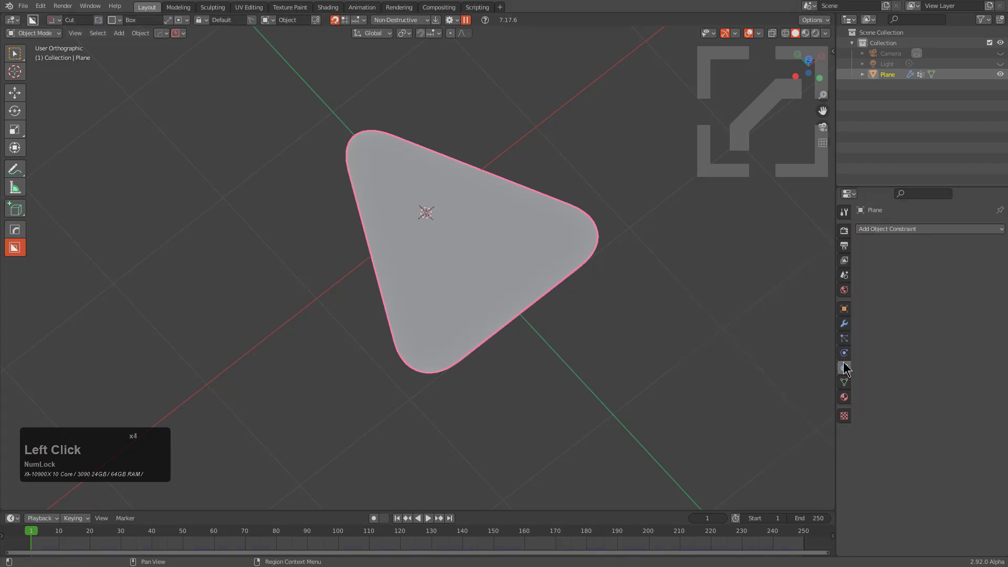
left_click(844, 353)
scroll(928, 439, "down", 5)
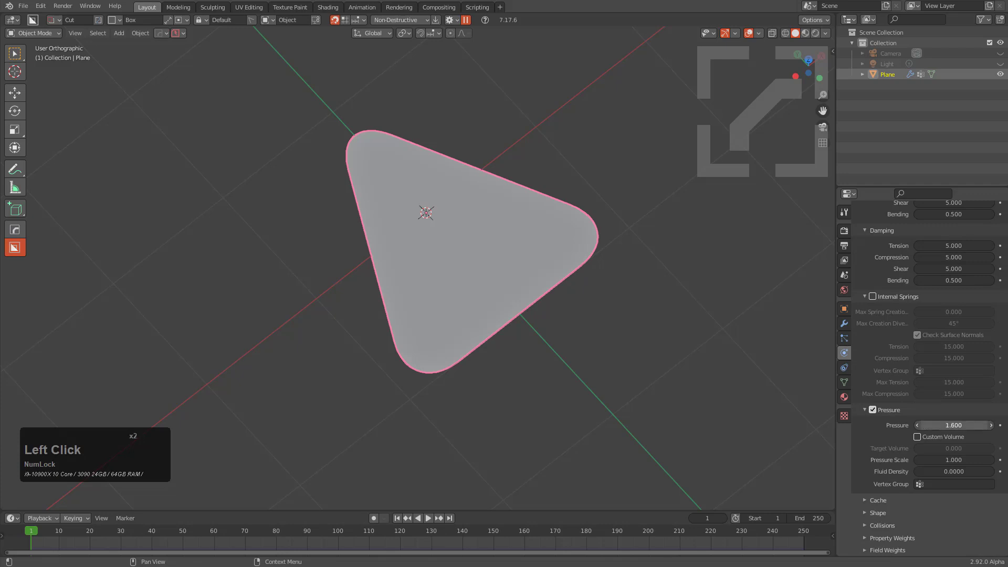
left_click_drag(953, 425, 961, 425)
key("space")
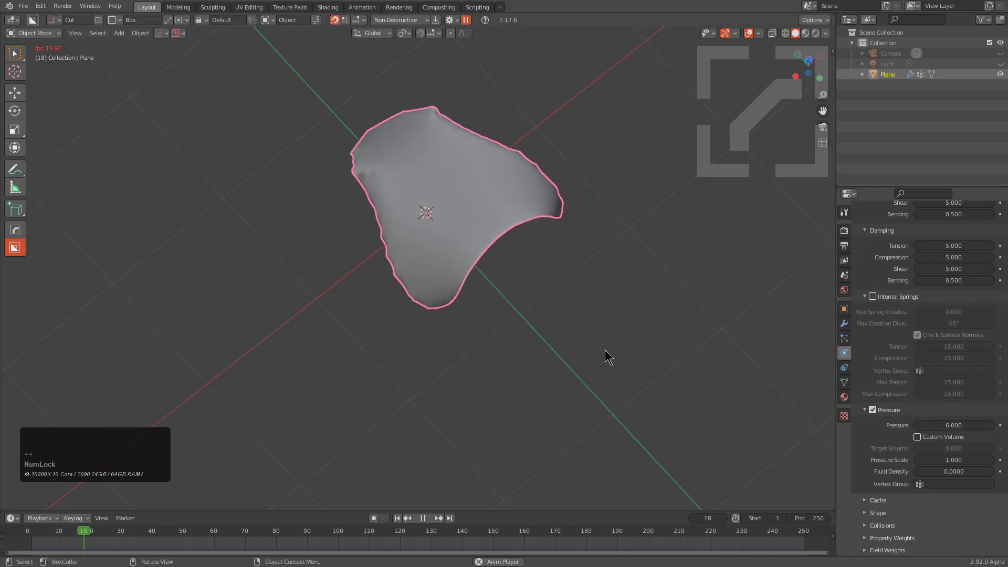
key("Escape")
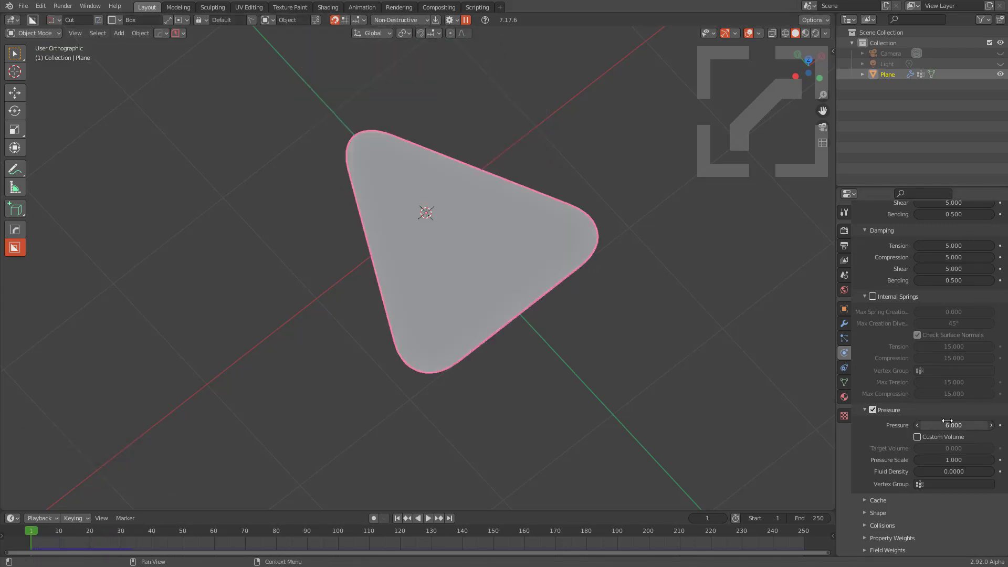
Set the cloth's pin group to the vertex group named Group
left_click(887, 514)
scroll(909, 510, "down", 1)
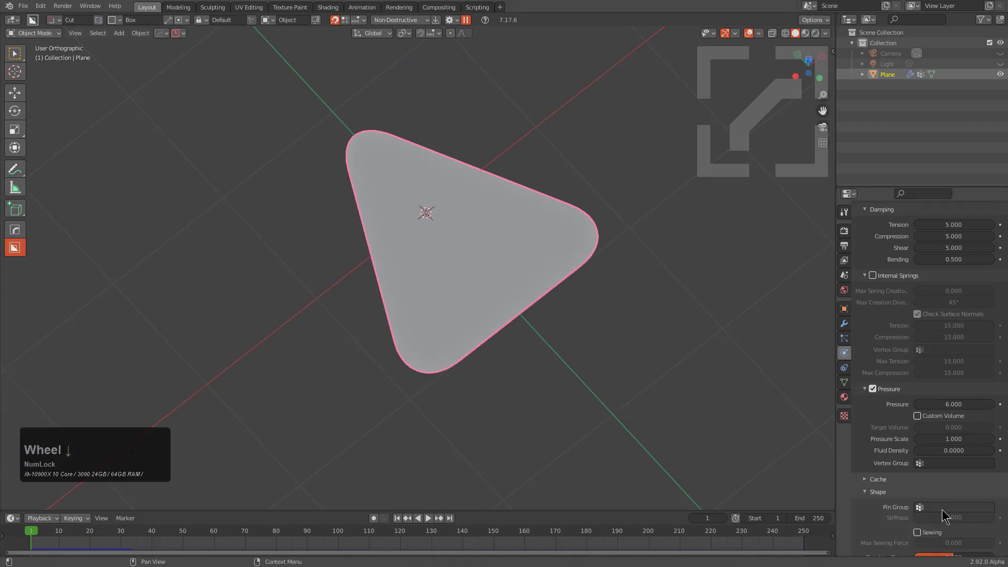
left_click(942, 507)
left_click(923, 398)
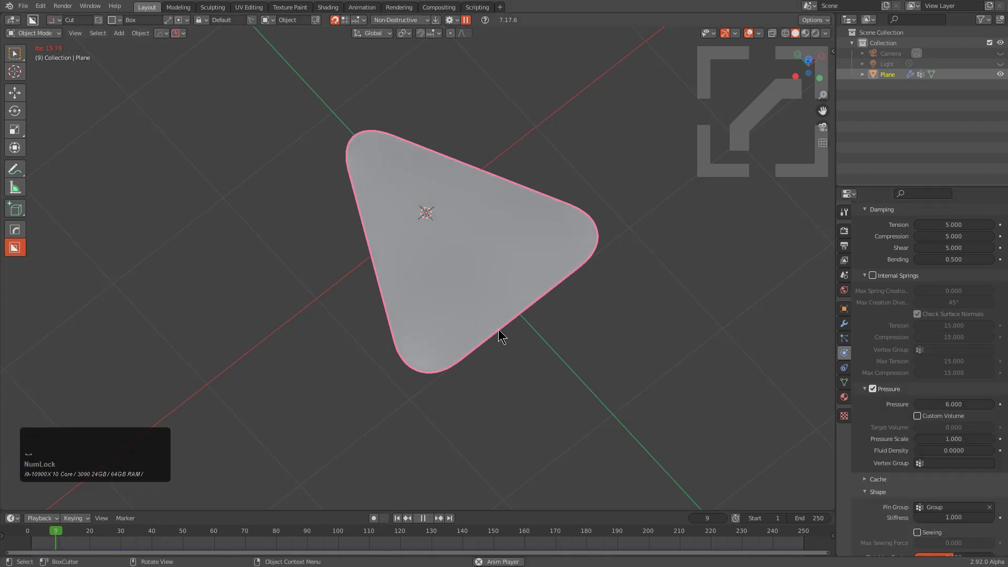
Lower the cloth's shrinking factor below zero while the simulation plays
middle_click_drag(544, 329, 546, 299)
scroll(904, 525, "down", 4)
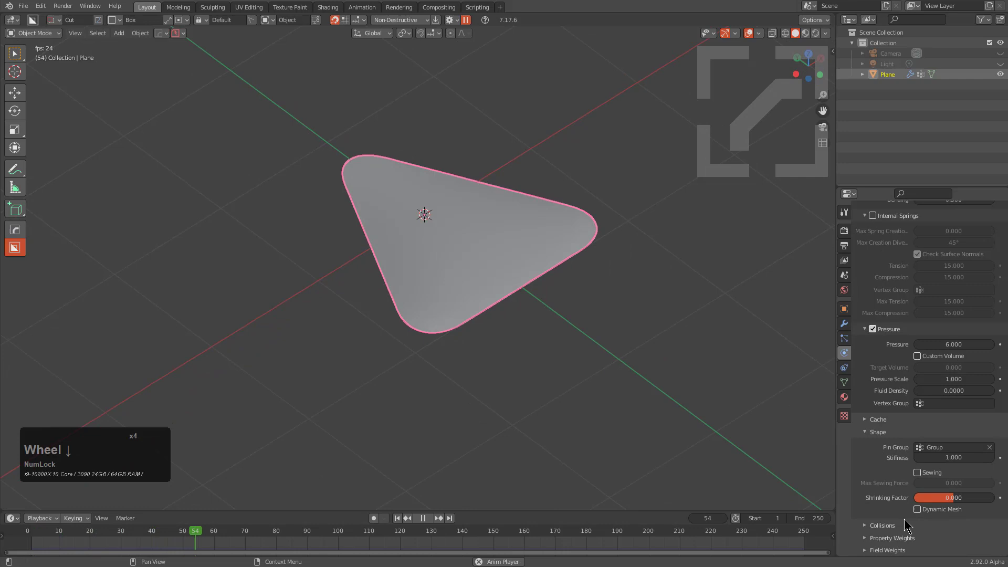
left_click_drag(953, 498, 934, 498)
middle_click_drag(647, 341, 481, 219)
Add a second Subdivision Surface modifier after the Cloth modifier and inspect the wrinkled cushion
left_click(844, 324)
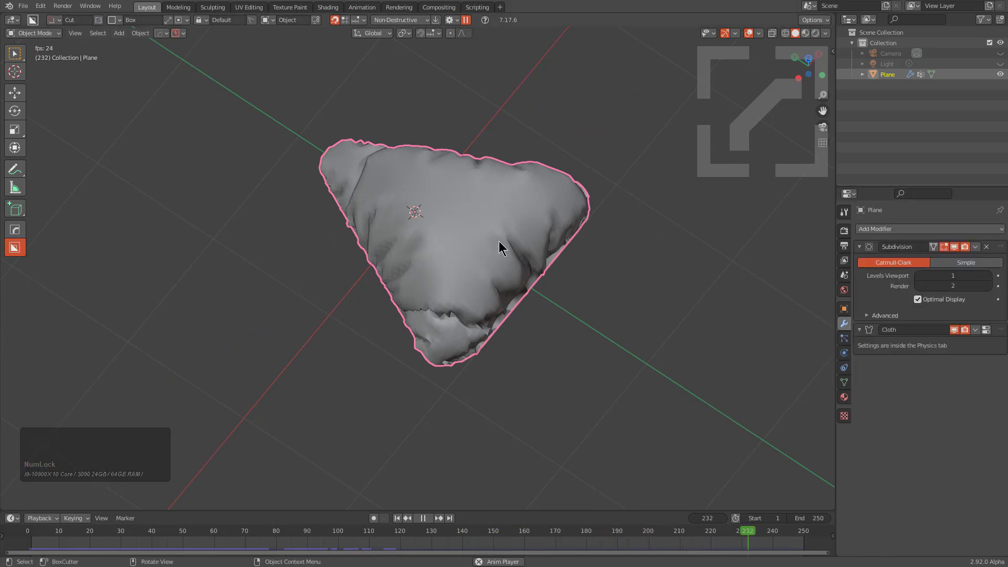
left_click(902, 229)
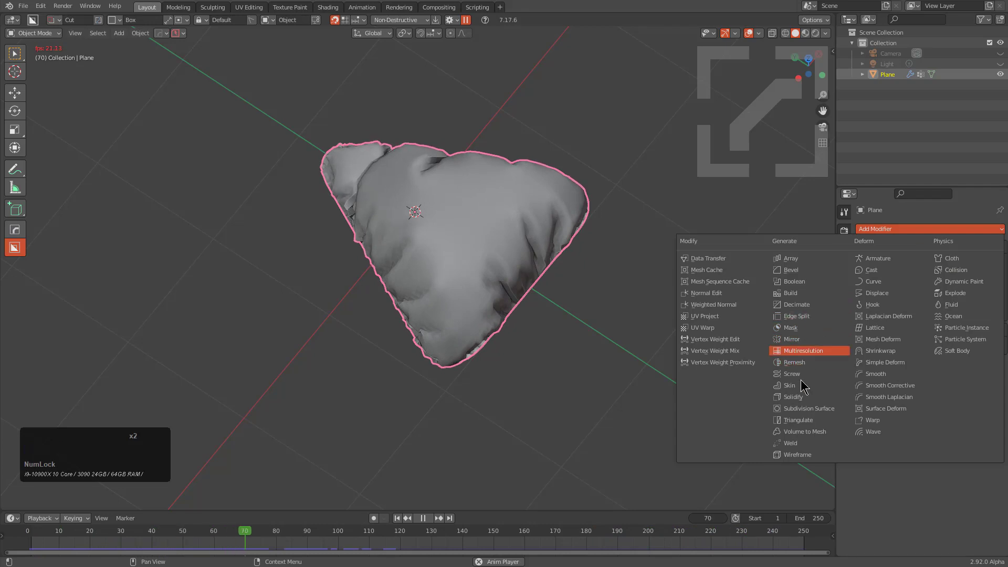
left_click(806, 408)
middle_click_drag(827, 329, 632, 285)
scroll(468, 219, "up", 3)
mouse_move(468, 218)
middle_mouse_down()
mouse_move(460, 250)
mouse_move(449, 243)
mouse_move(465, 229)
middle_mouse_up()
scroll(448, 243, "down", 1)
Restart the cloth simulation from the first frame, scrub the early frames and stop at frame 34
key("shift+Left")
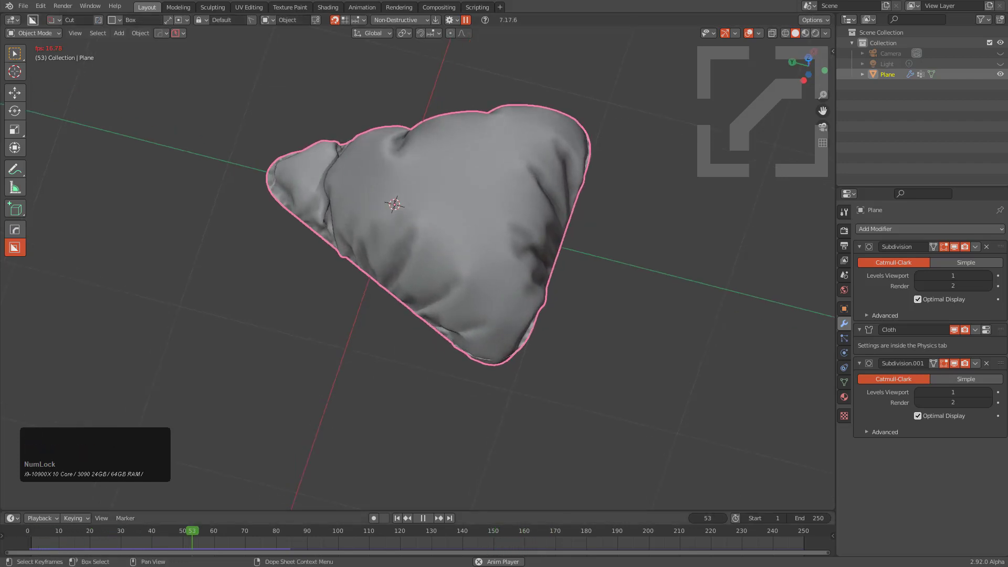
right_click(83, 535, "shift")
right_click_drag(83, 534, 46, 546)
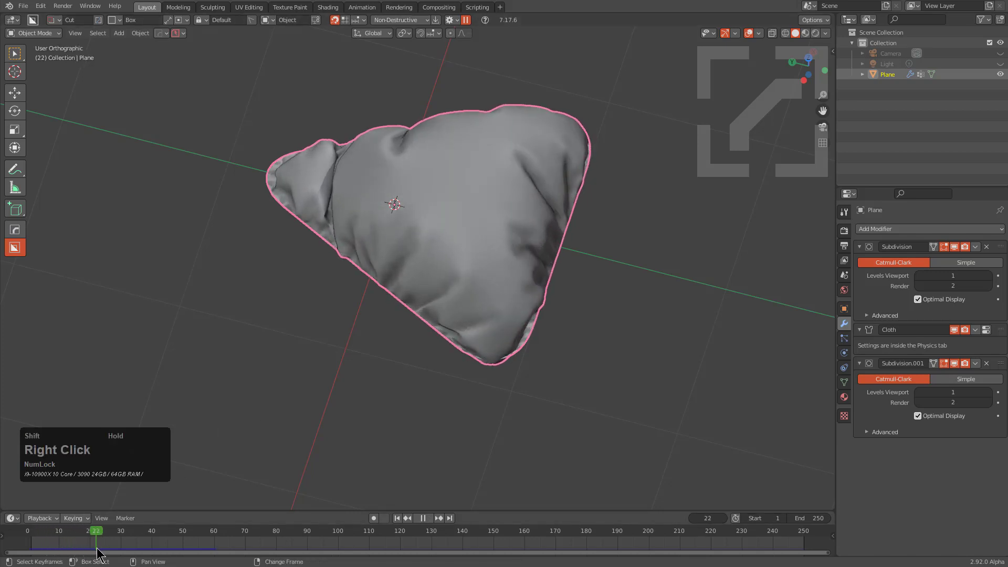
key("space")
Apply both Subdivision modifiers and the Cloth modifier to the cushion
middle_click_drag(316, 323, 493, 310)
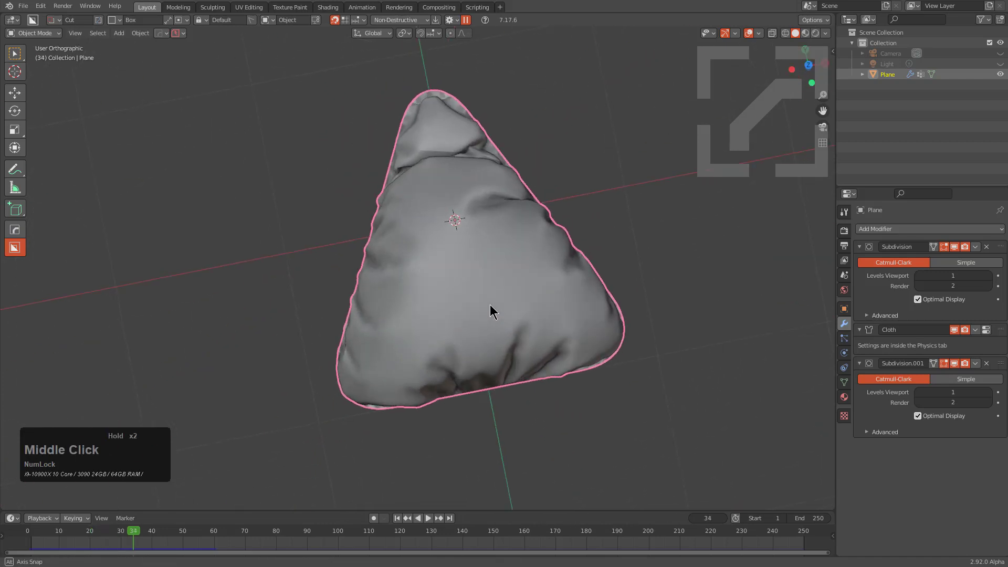
scroll(594, 298, "down", 1)
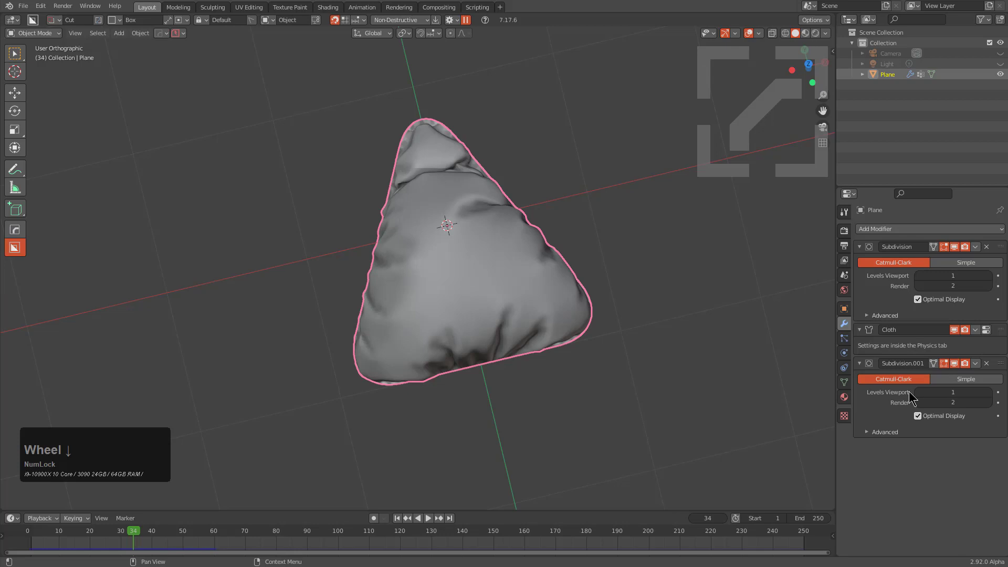
key("ctrl+a")
key("ctrl+a")
key("ctrl+a")
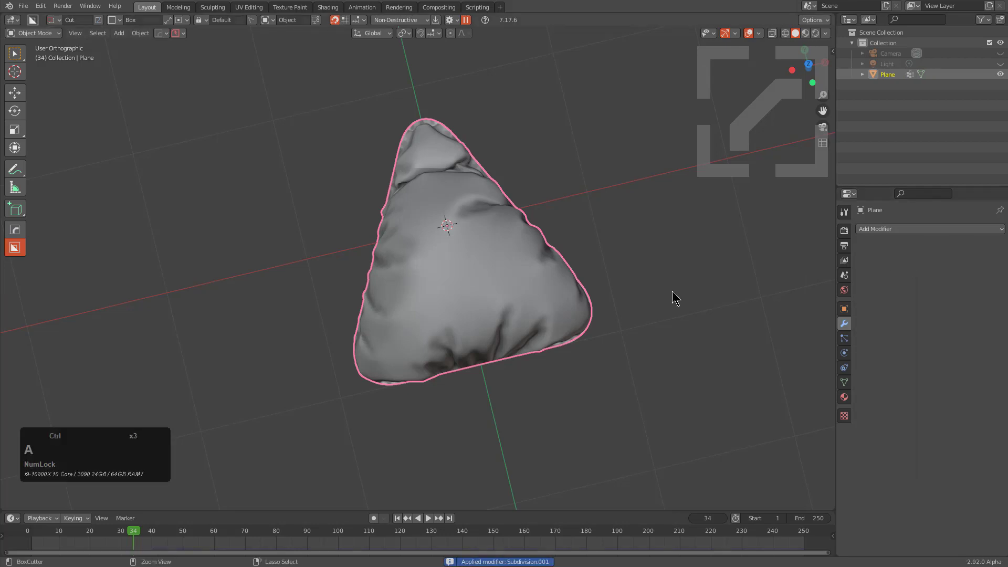
Show the KIT OPS tools and choose the Newdemo KPACK
middle_click_drag(672, 294, 553, 305)
key("n")
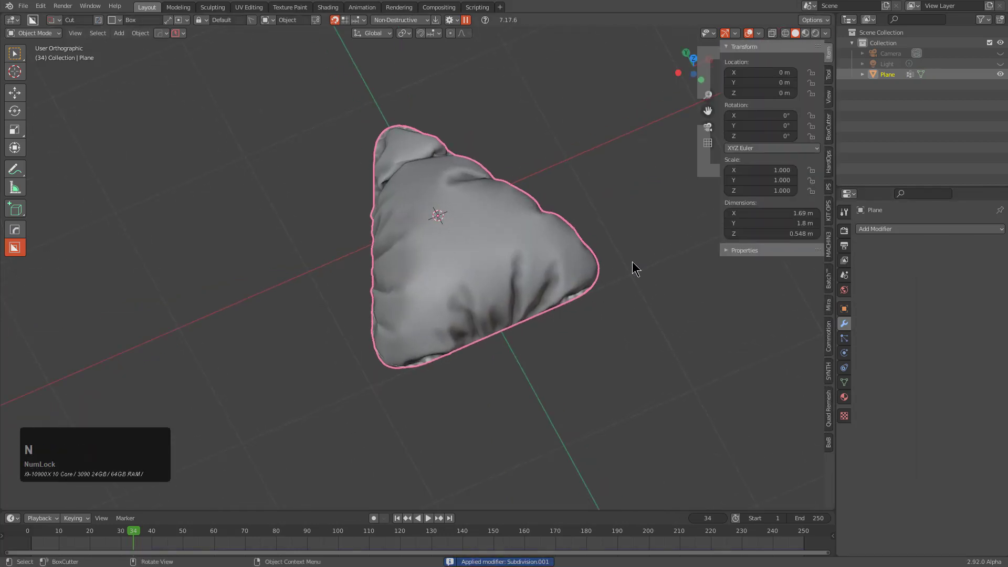
left_click(828, 210)
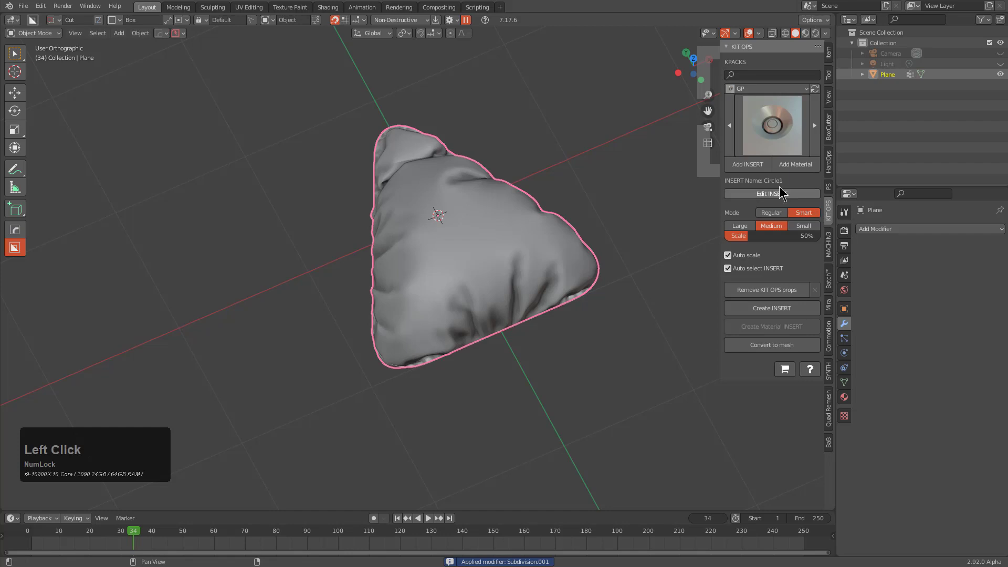
left_click(748, 87)
left_click(604, 170)
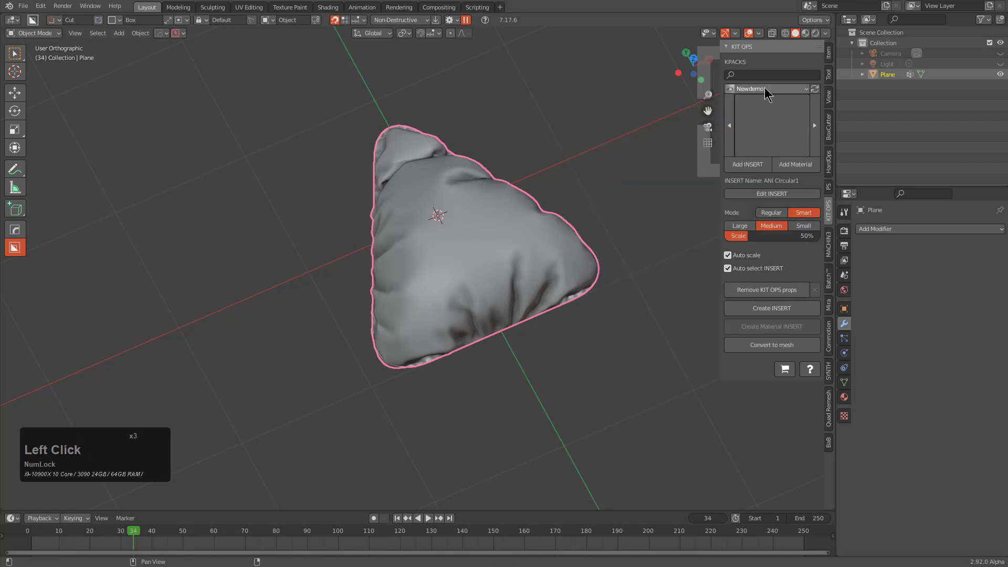
Start creating a KIT OPS INSERT from the cushion and view the FACTORY scene through its camera
left_click(769, 308)
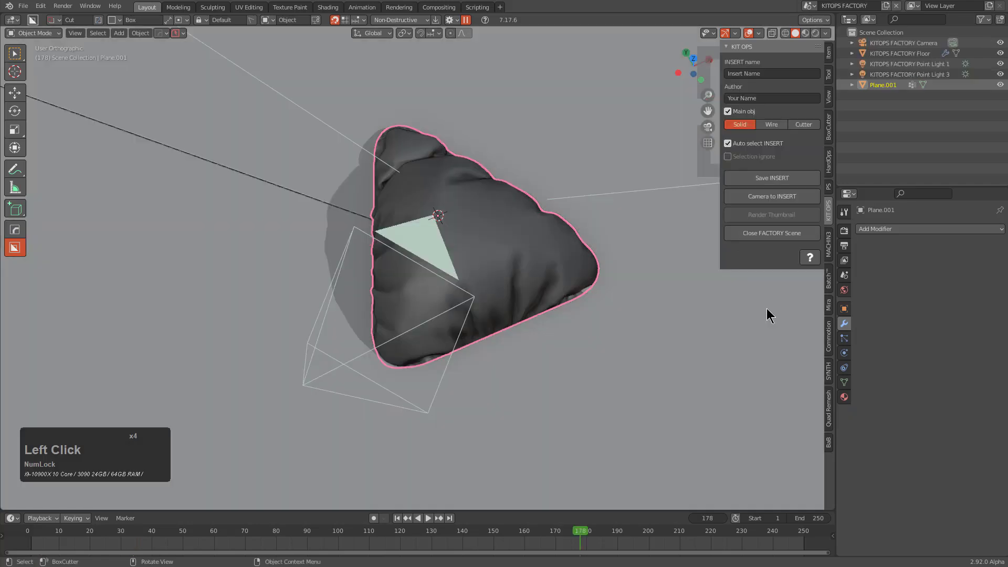
middle_click_drag(530, 290, 493, 248)
key("KP_0")
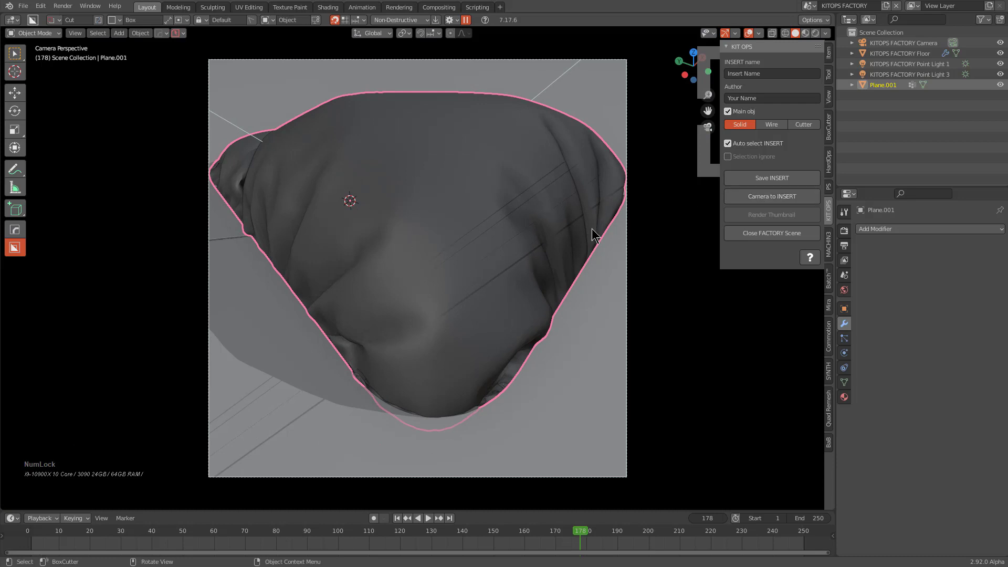
Save the INSERT as cloth_pad1.blend in the NewDemo folder
left_click(769, 178)
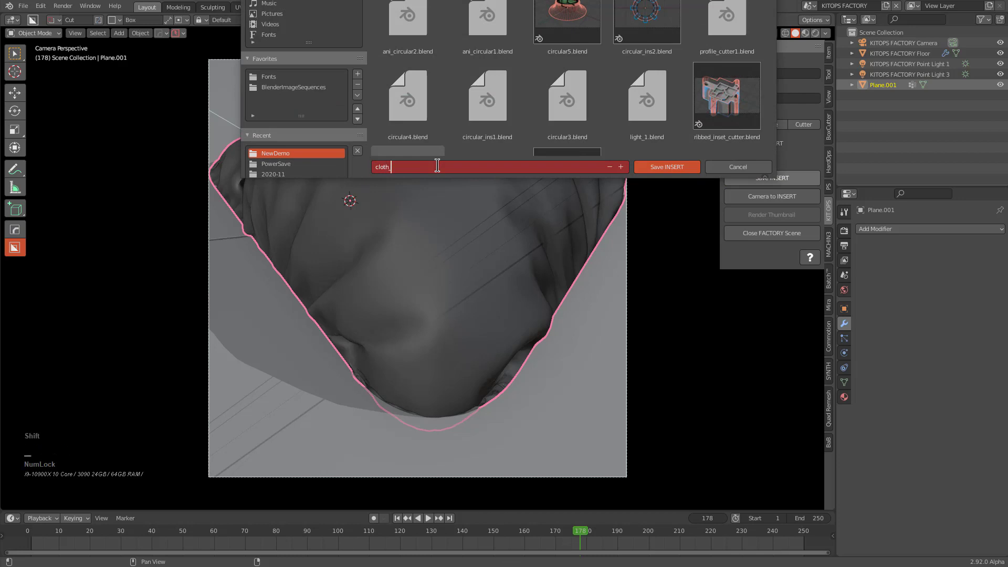
type("cloth_pad1")
key("Return")
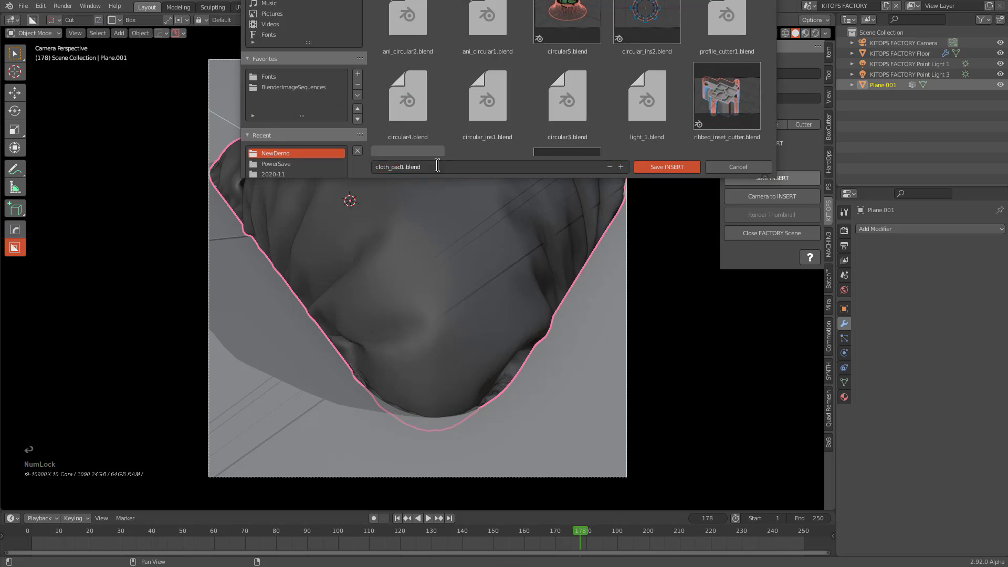
left_click(657, 166)
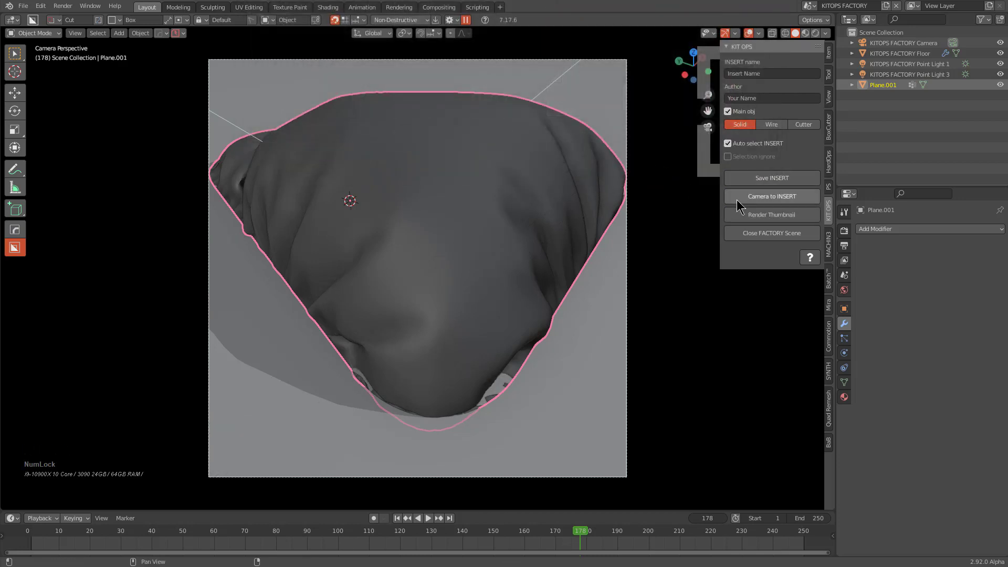
Add a blank material to the cushion and render the INSERT's thumbnail
key("alt+m")
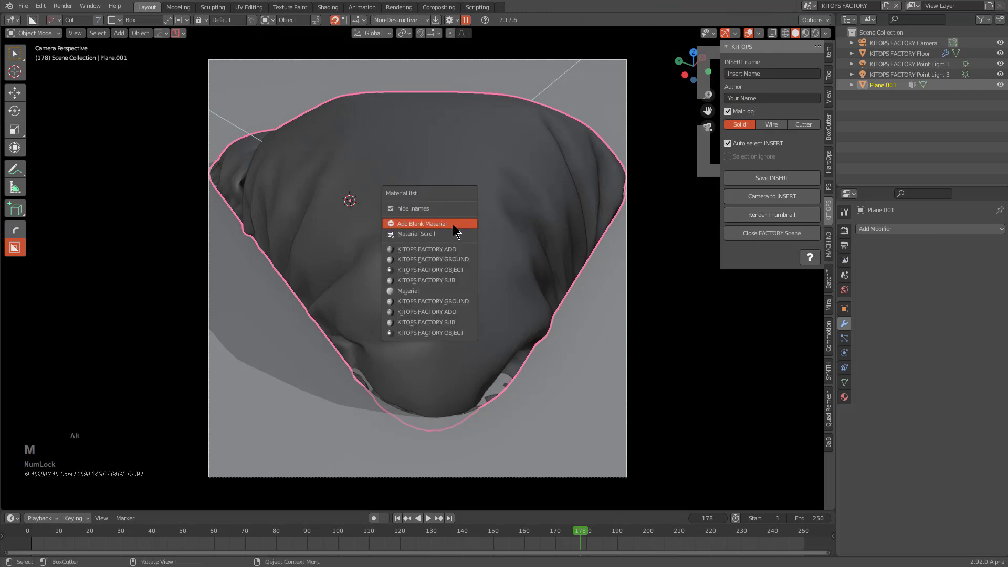
left_click(434, 225)
left_click(780, 216)
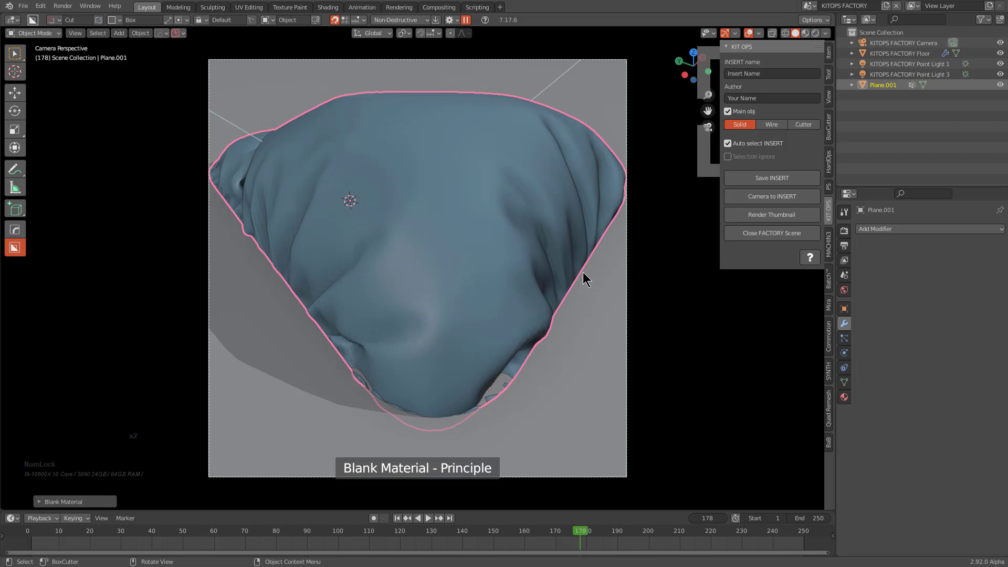
key("a")
key("r")
key("z")
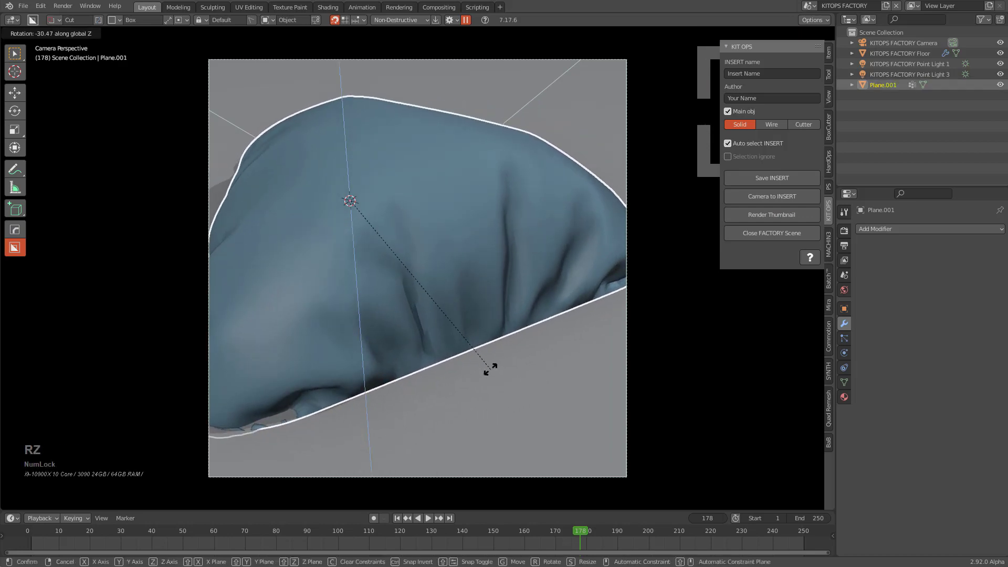
right_click(493, 389)
Raise the cushion's front corner about 0.05 m along Z with proportional editing, moving a single face there
key("Tab")
left_click(443, 432)
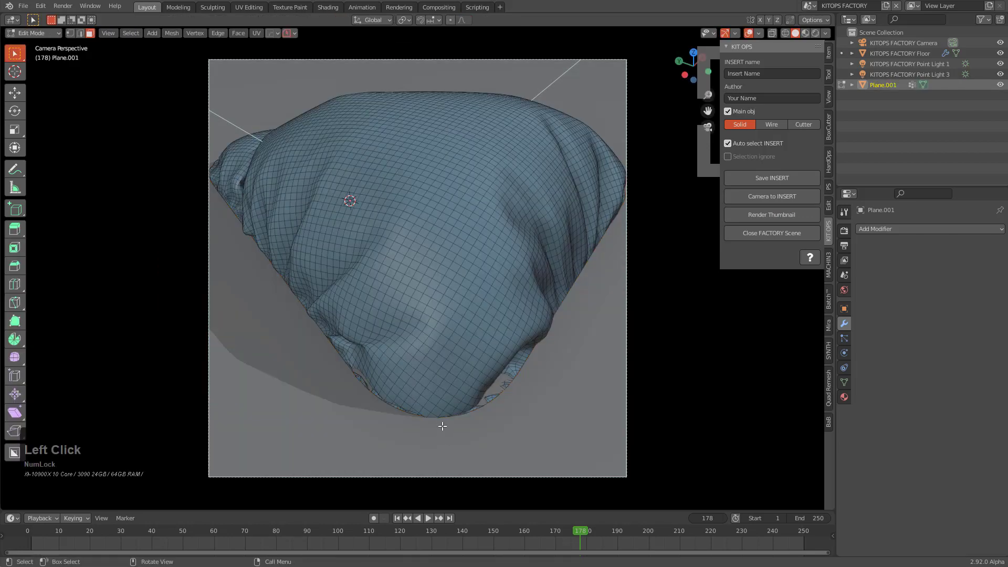
key("p")
key("g")
key("z")
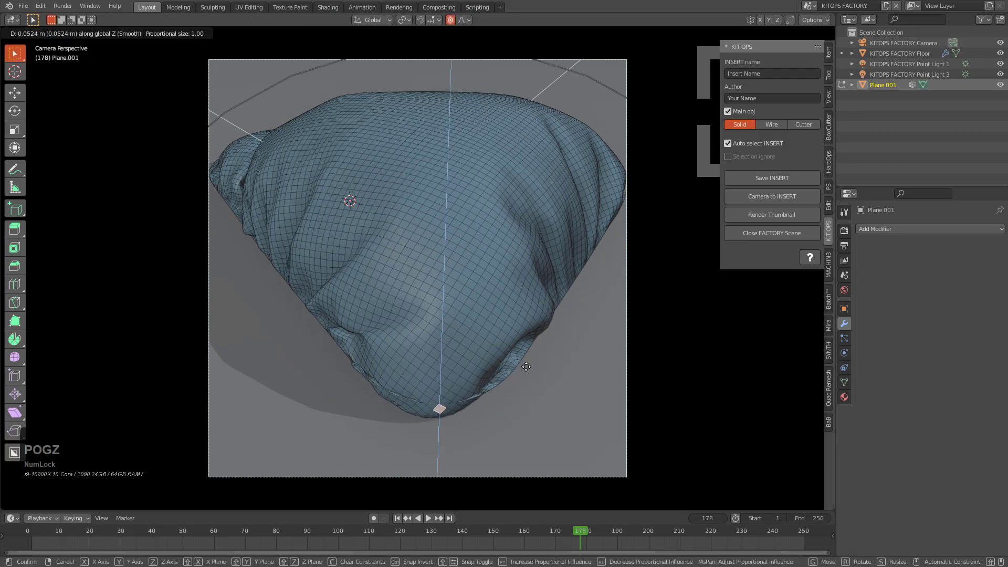
left_click(526, 369)
key("Tab")
key("Tab")
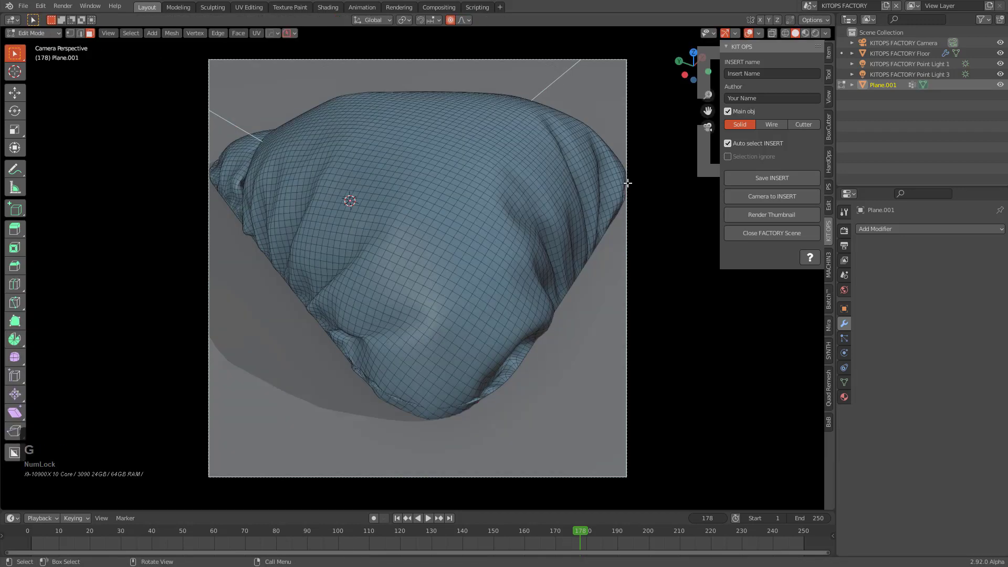
key("g")
key("z")
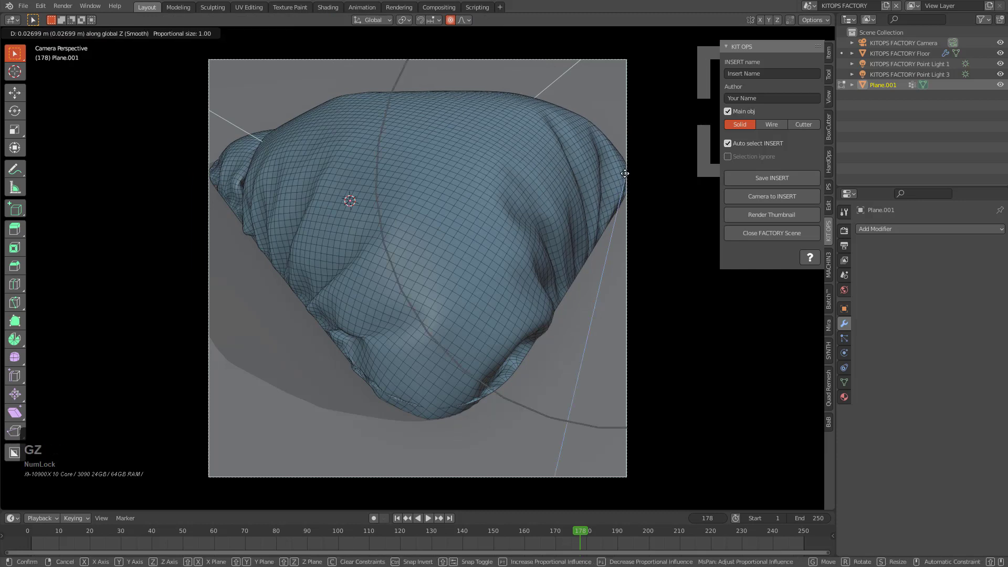
right_click(472, 207)
key("Tab")
key("alt+a")
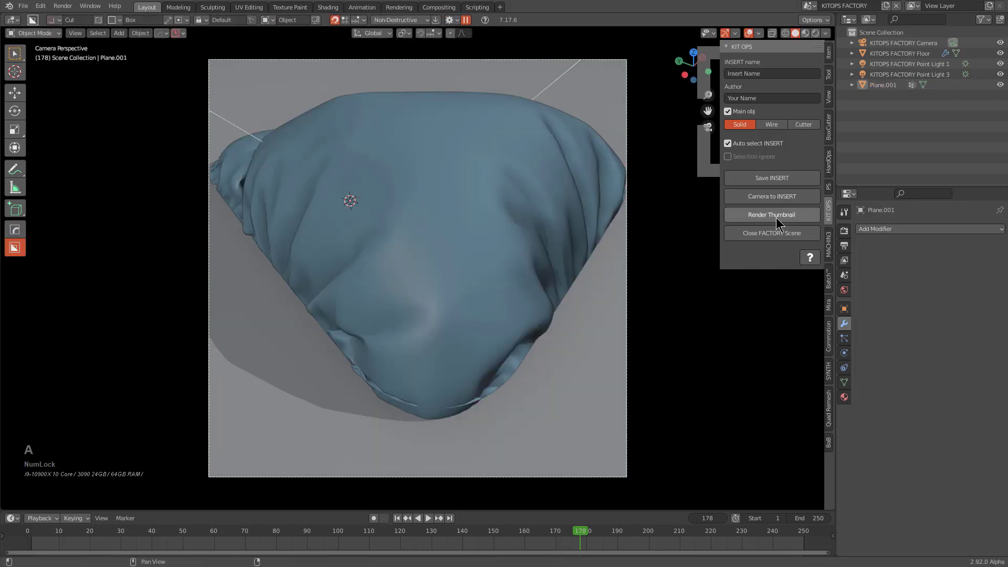
left_click(630, 198)
left_click(630, 199)
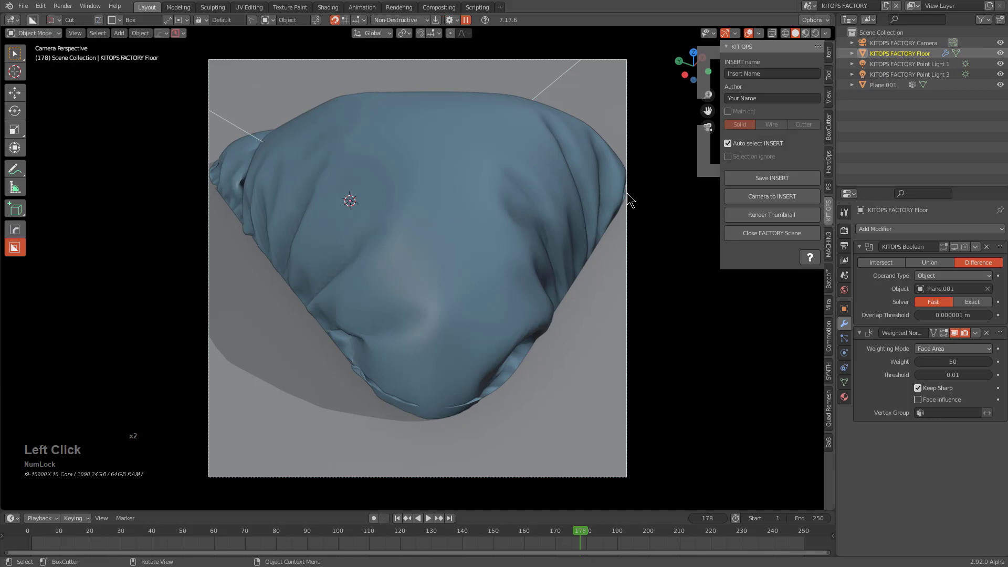
key("g")
key("z")
key("z")
right_click(664, 198)
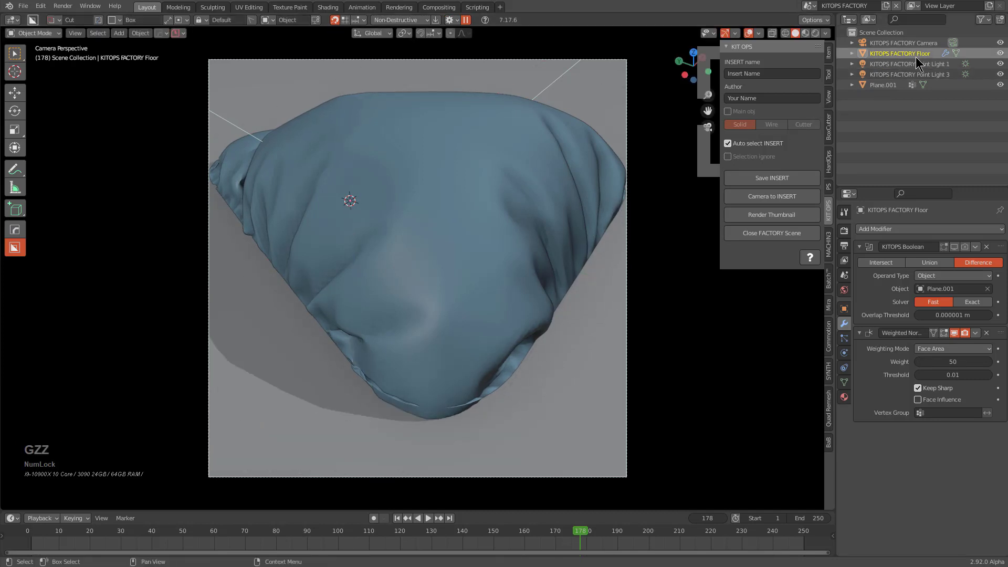
Move the KITOPS FACTORY Camera back about 0.24 m along its local Z axis to frame the whole cushion
left_click(903, 42)
key("g")
key("z")
key("z")
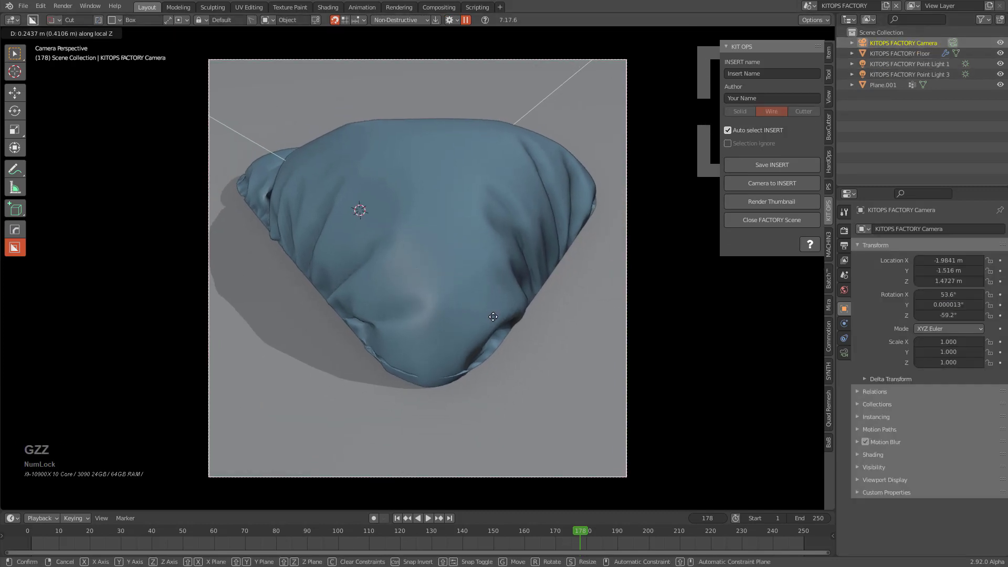
left_click(493, 317)
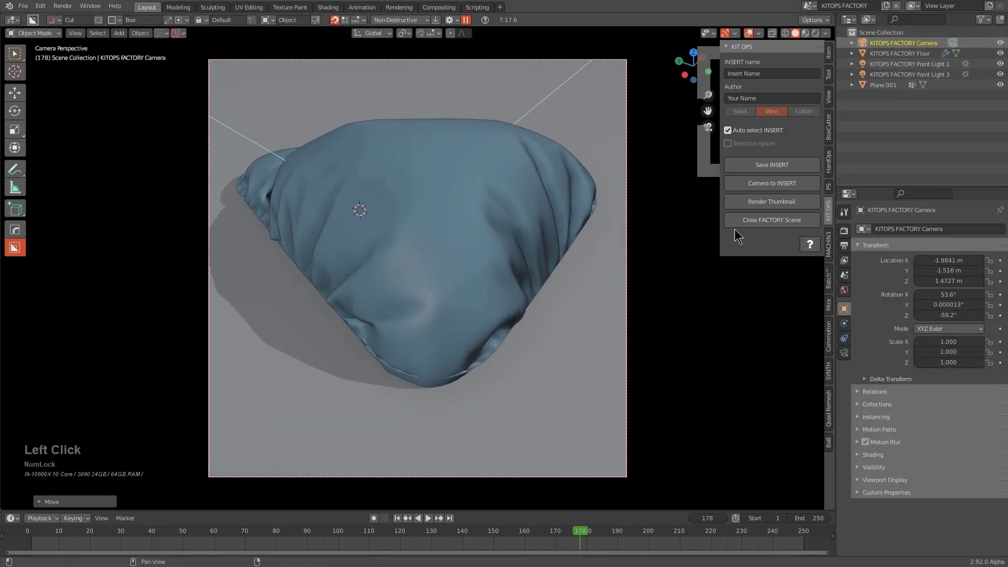
Close the FACTORY scene and start a new General file
left_click(762, 220)
middle_click_drag(514, 267, 489, 262)
key("ctrl+n")
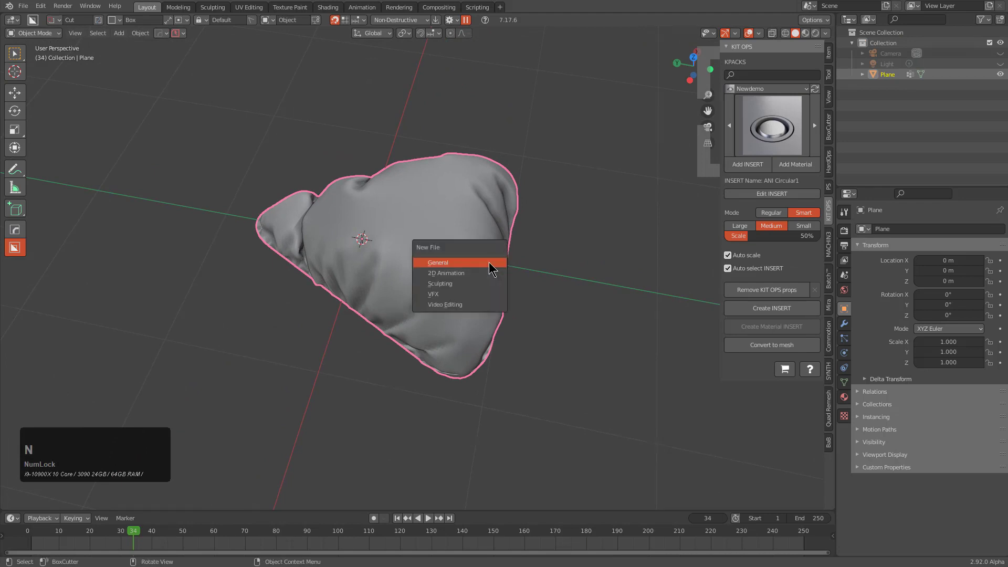
left_click(489, 263)
Show the KIT OPS tools and choose the Cloth pad1 INSERT from the Newdemo KPACK
scroll(423, 258, "up", 3)
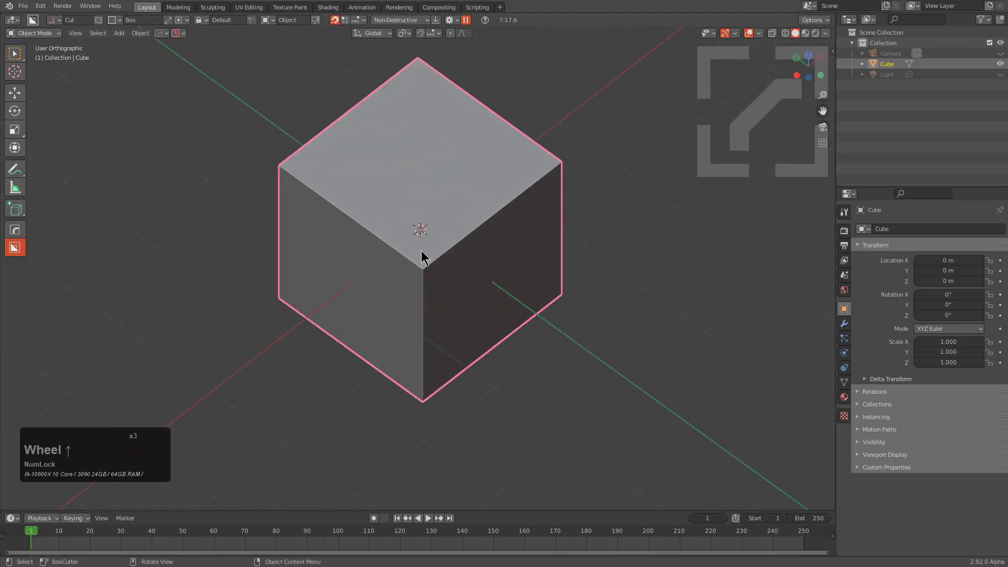
key("n")
left_click(831, 215)
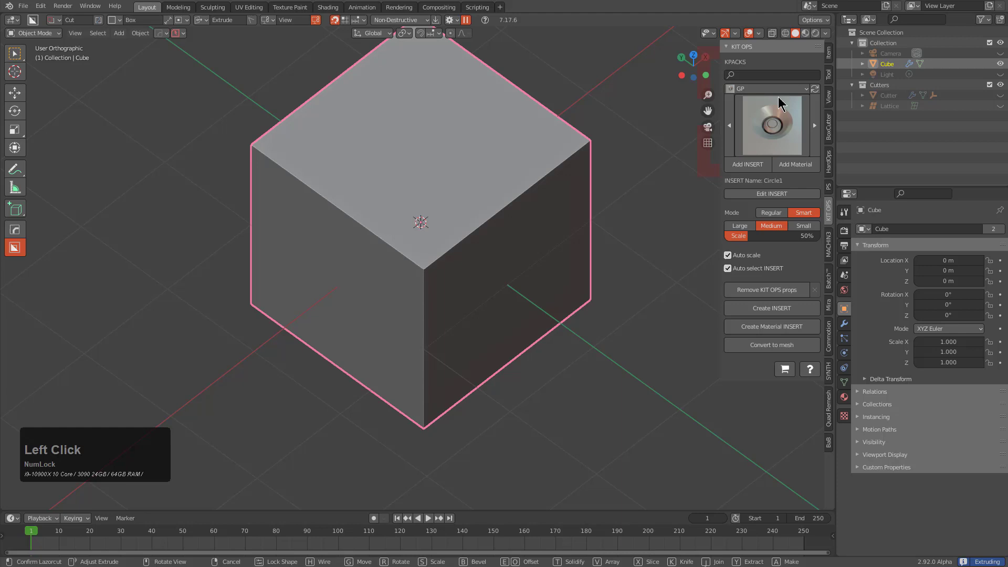
left_click(774, 86)
left_click(774, 88)
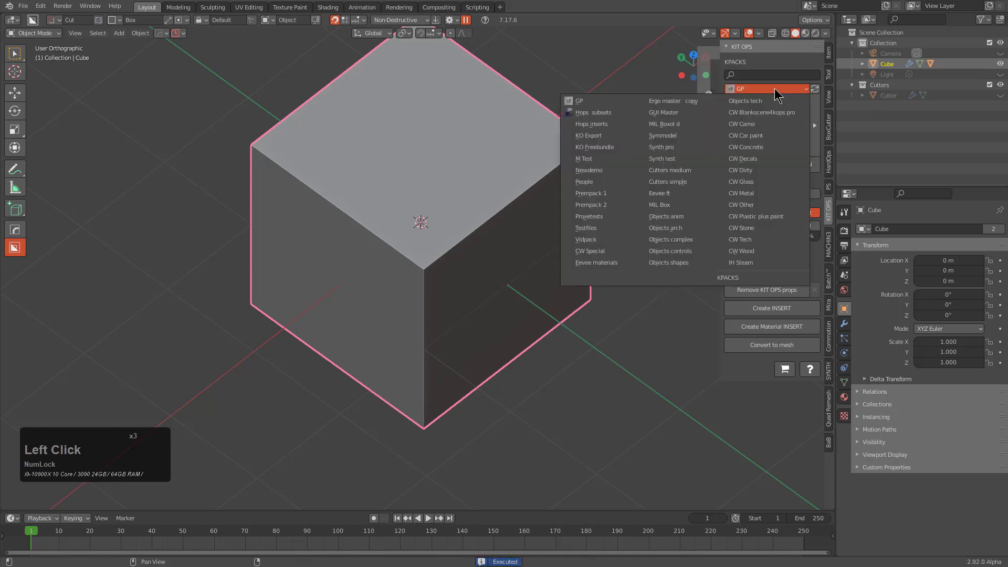
left_click(609, 177)
left_click(764, 125)
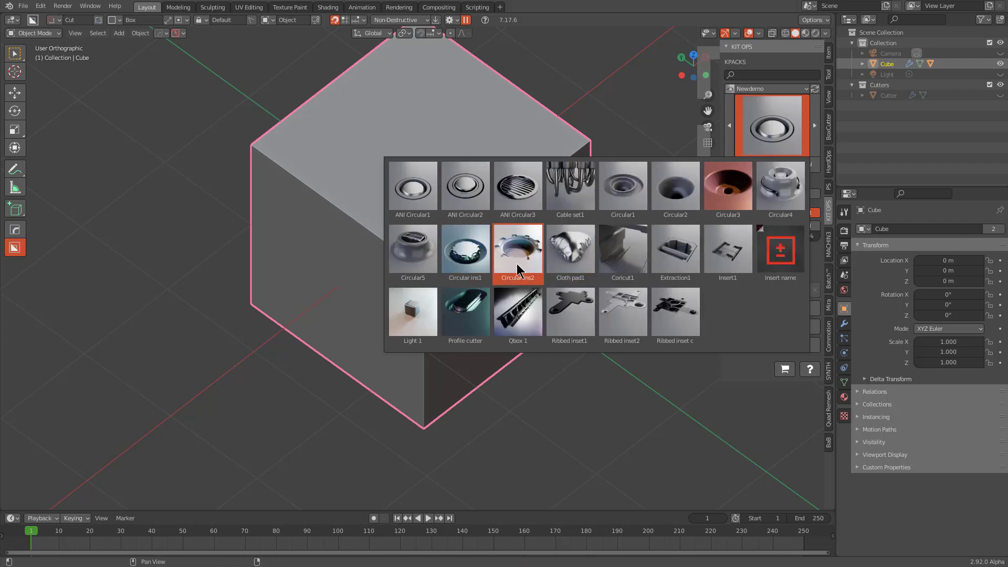
left_click(570, 254)
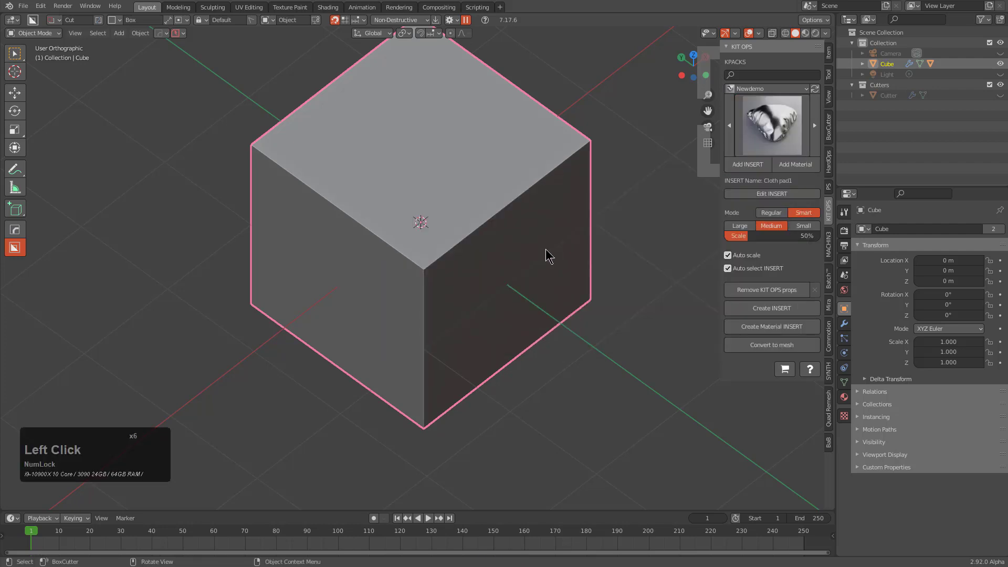
Undo the stray box cut and add a Cloth pad1 INSERT on the cube's front face
middle_click_drag(544, 254, 517, 261)
scroll(517, 261, "up", 3)
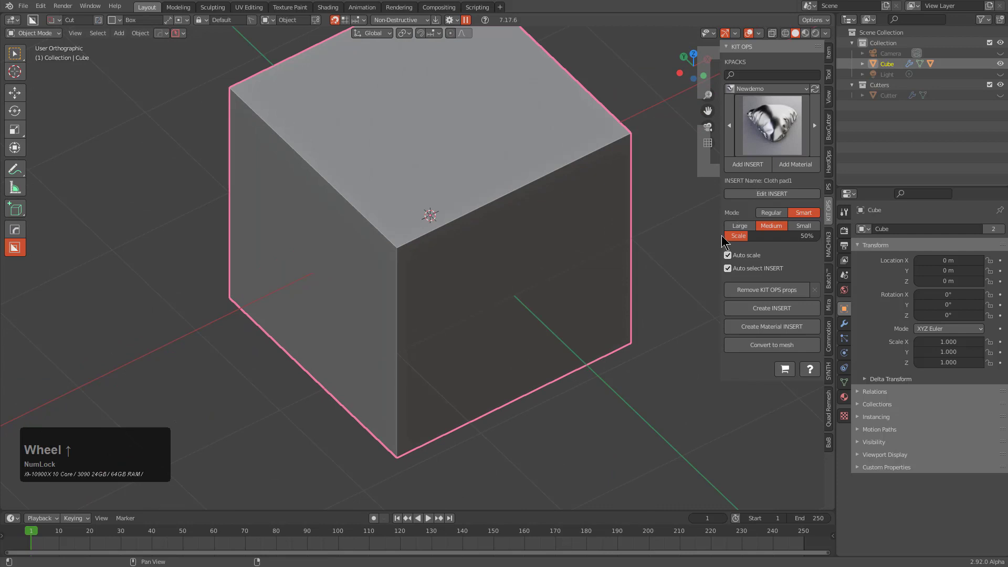
left_click(748, 307)
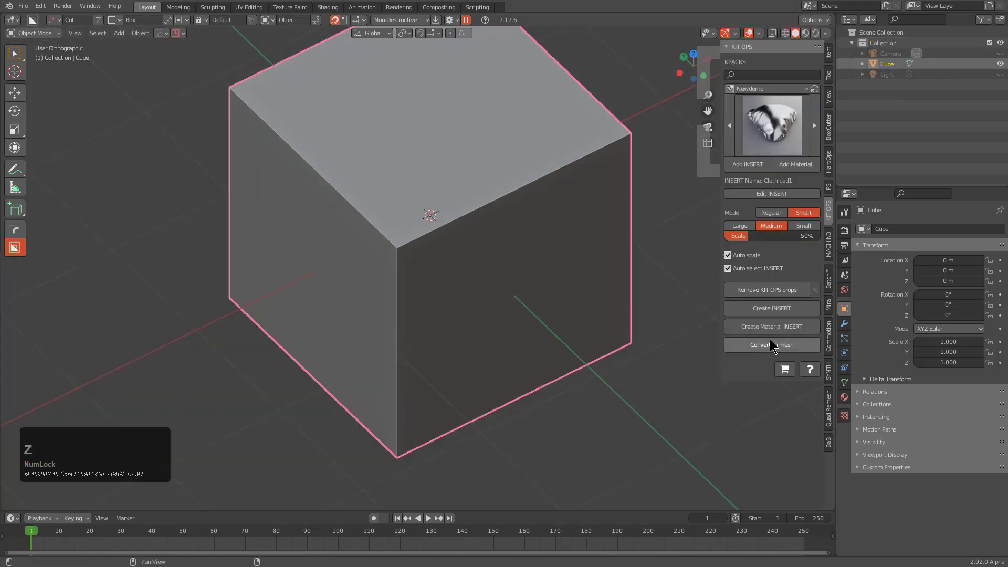
left_click(747, 167)
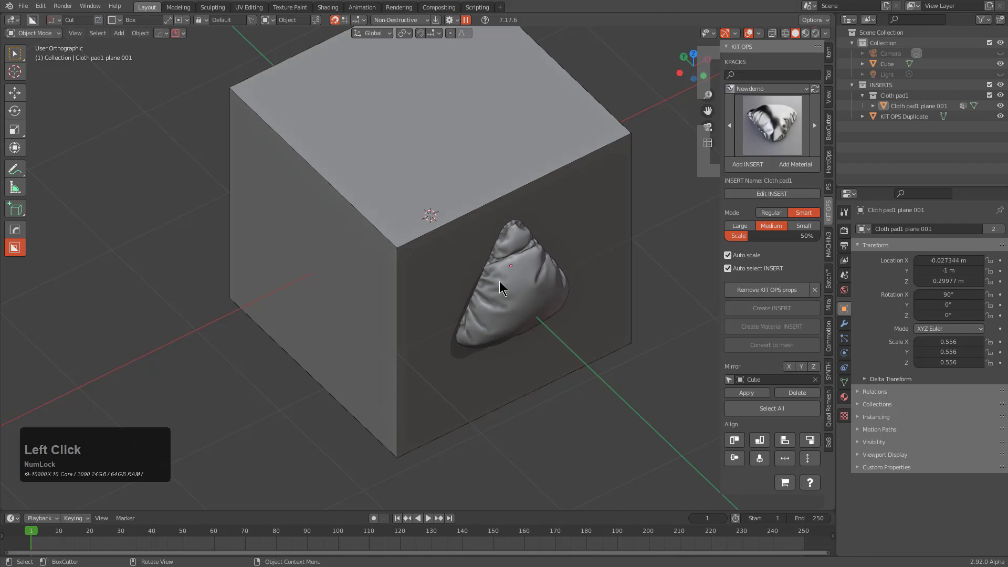
middle_click_drag(479, 290, 504, 279)
Add a second Cloth pad1 INSERT on the front face, turn it upside down and fit it beside the first
left_click(750, 167)
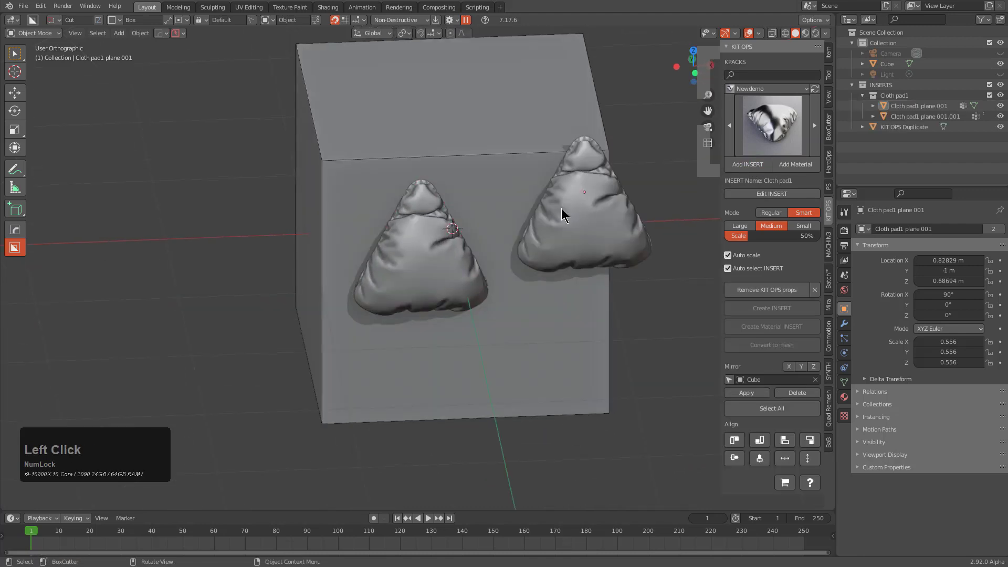
left_click(544, 235)
key("KP_1")
key("r")
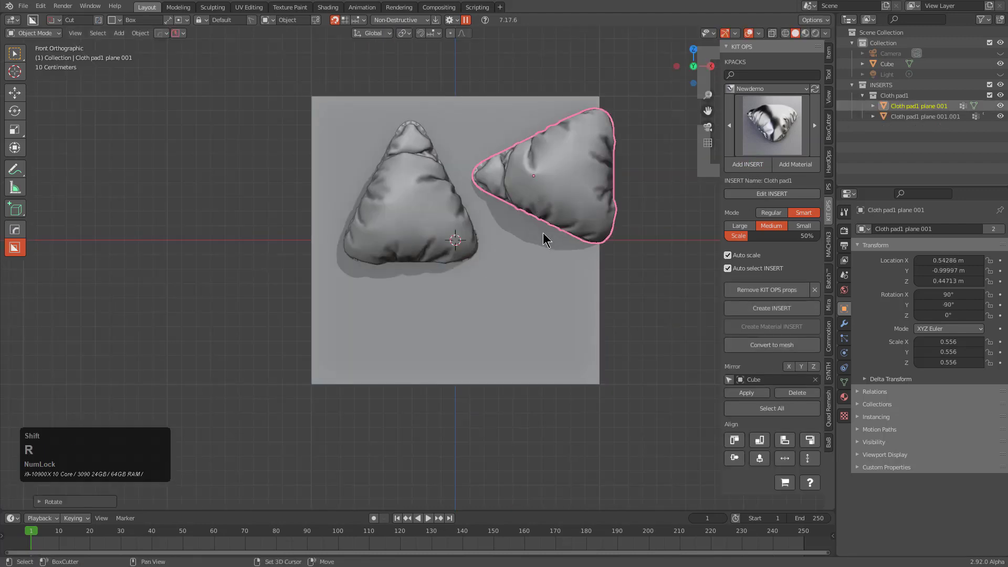
key("g")
left_click(474, 234)
key("alt+a")
Add a third Cloth pad1 INSERT to the cube, rotate it 180° and move it directly below the first pad
left_click(585, 252)
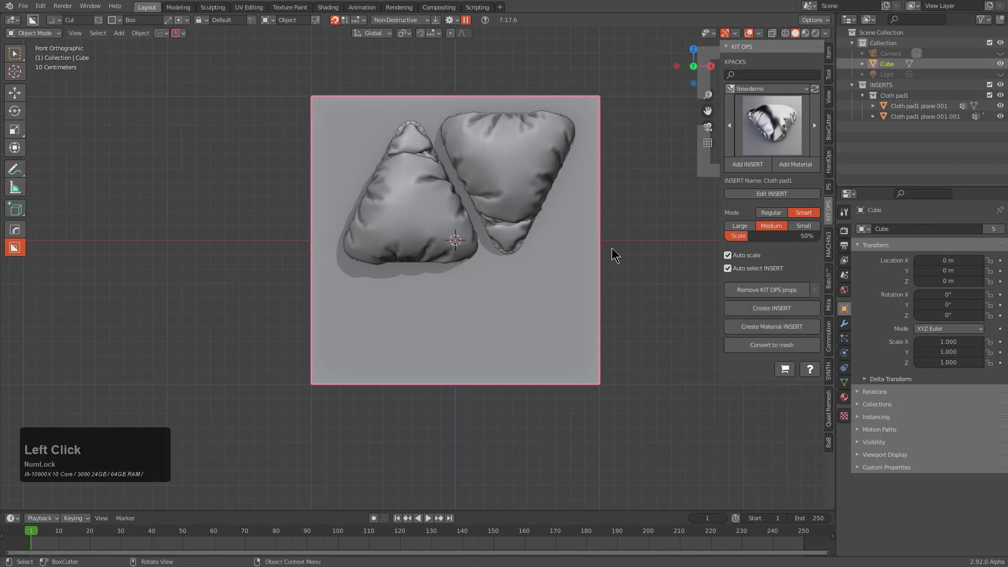
left_click(748, 164)
left_click(395, 321)
key("r")
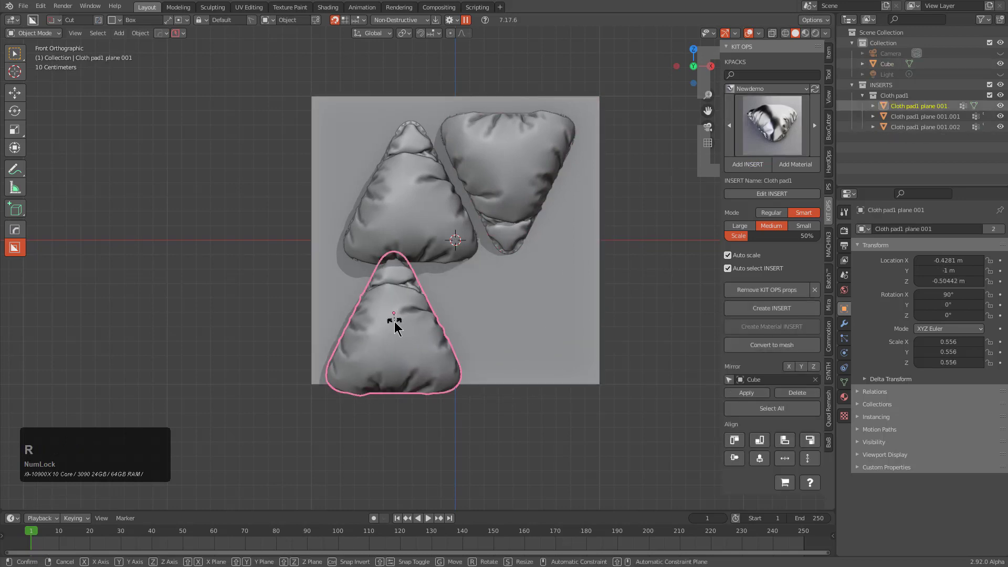
key("shift+KP_Enter")
key("r")
key("g")
left_click(371, 293)
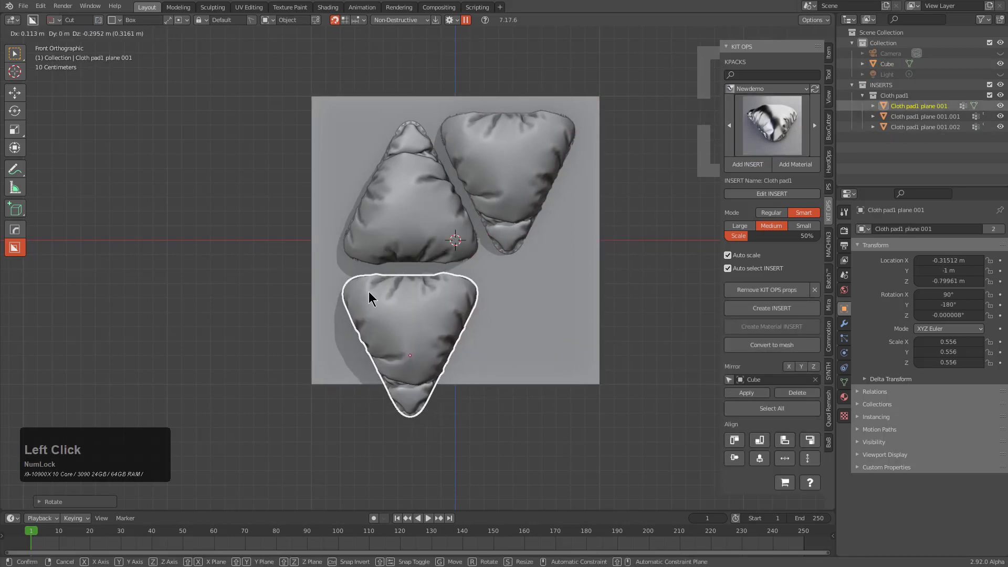
Add a fourth Cloth pad1 INSERT beside the third pad and try to rotate it
left_click(748, 165)
left_click(520, 320)
key("r")
key("r")
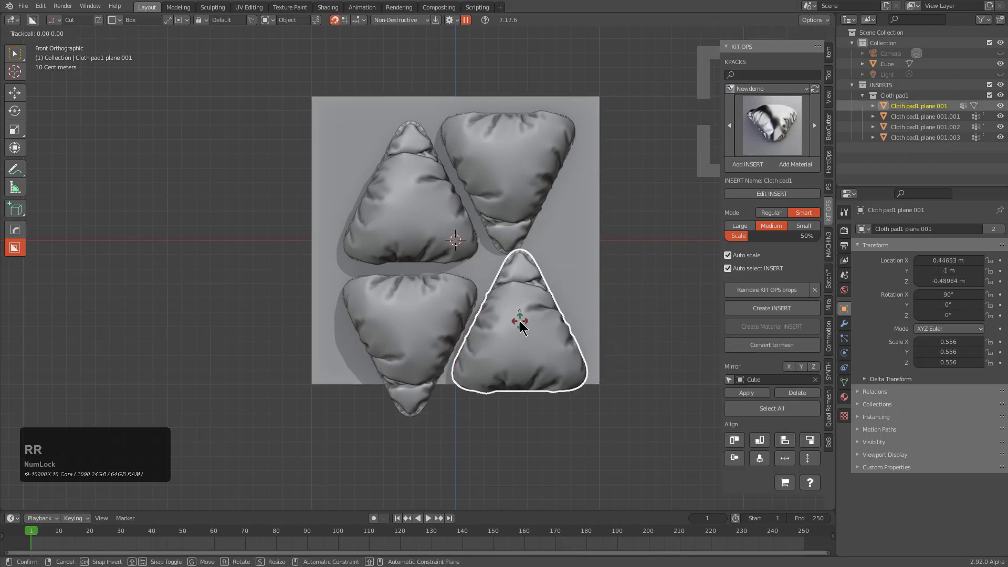
key("ctrl+z")
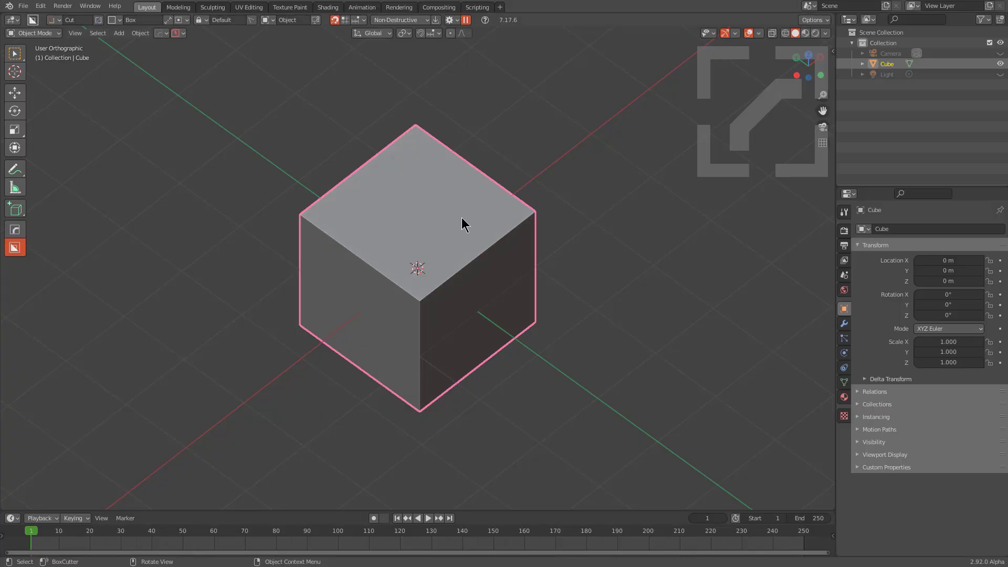
Extract the cube's top face and adjacent light side face as a separate piece with To_Piece
middle_click_drag(462, 218, 458, 212)
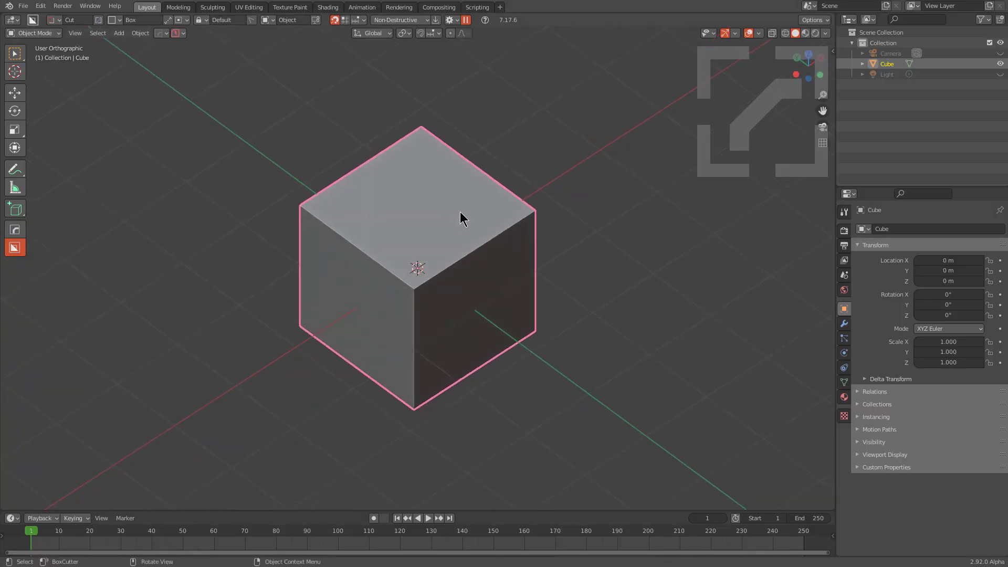
key("Tab")
key("3")
left_click(456, 243)
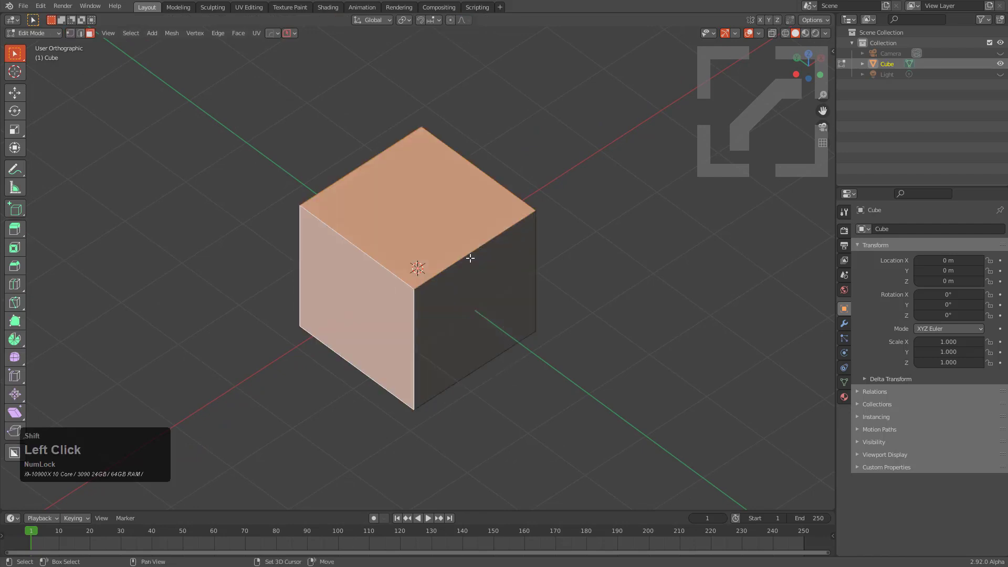
key("q")
left_click(469, 279)
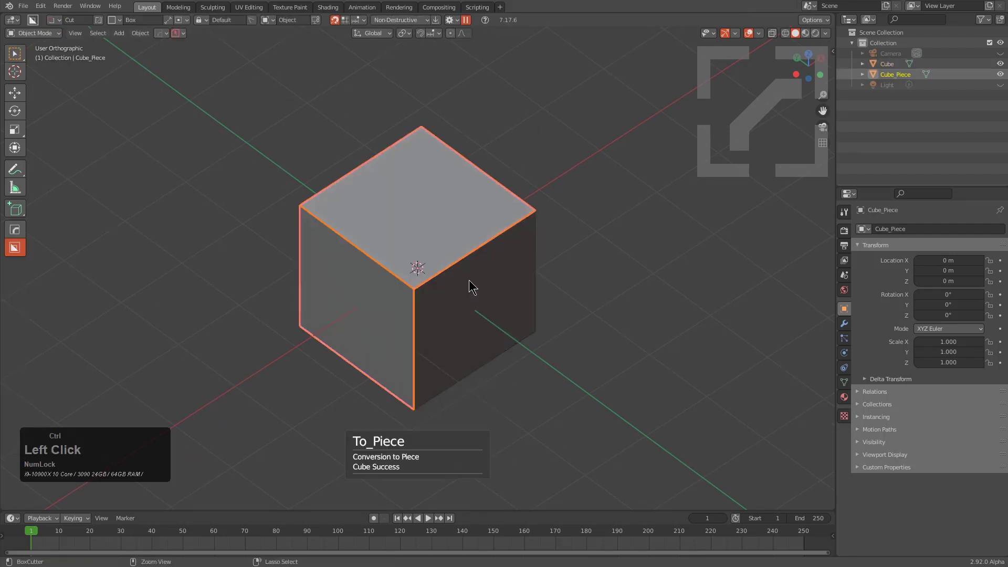
Cut a 27-segment grid along X, Y and Z into the extracted piece using the Knife Project method
scroll(486, 231, "up", 2)
key("q")
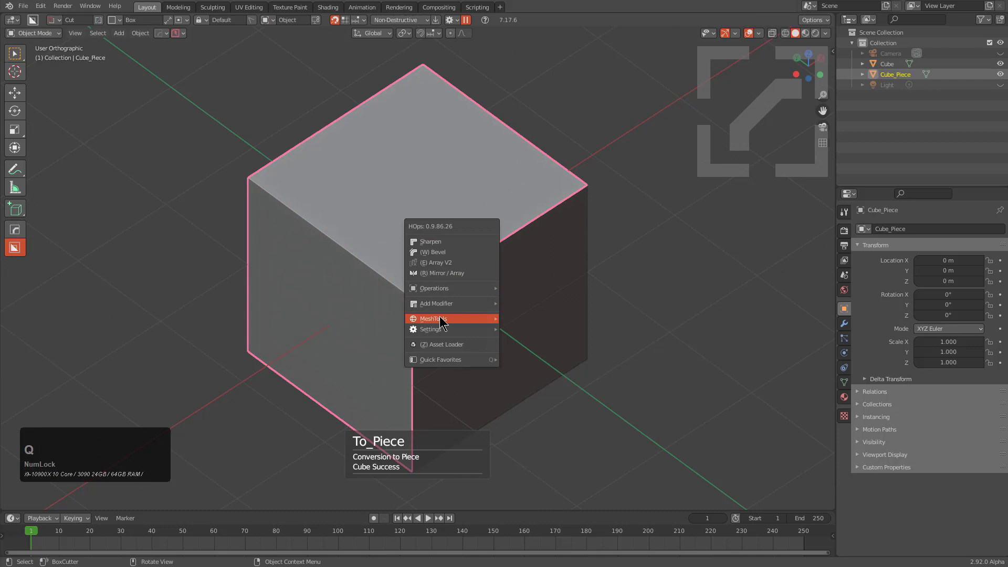
mouse_move(444, 318)
left_click(540, 348)
scroll(542, 348, "up", 6)
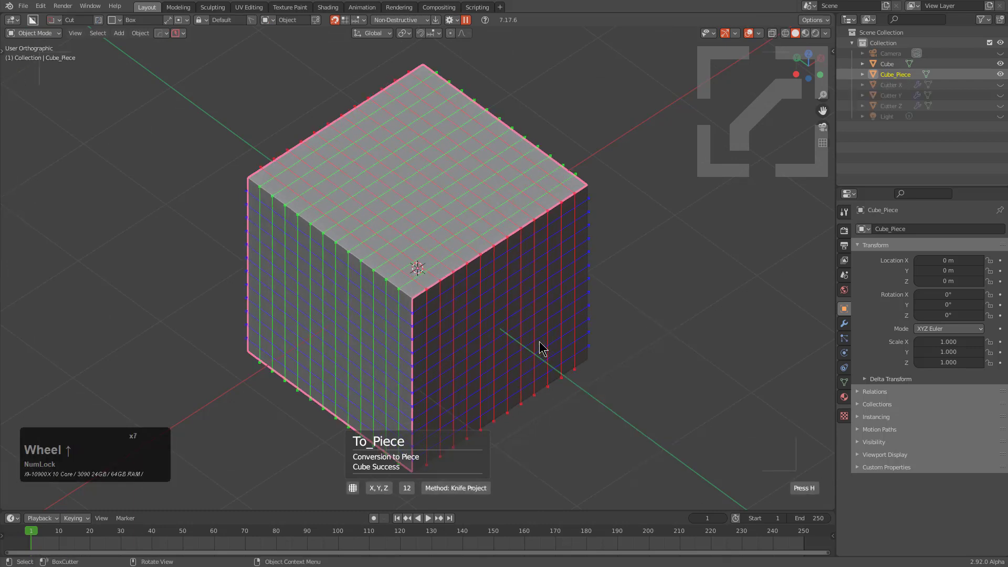
scroll(543, 348, "up", 6)
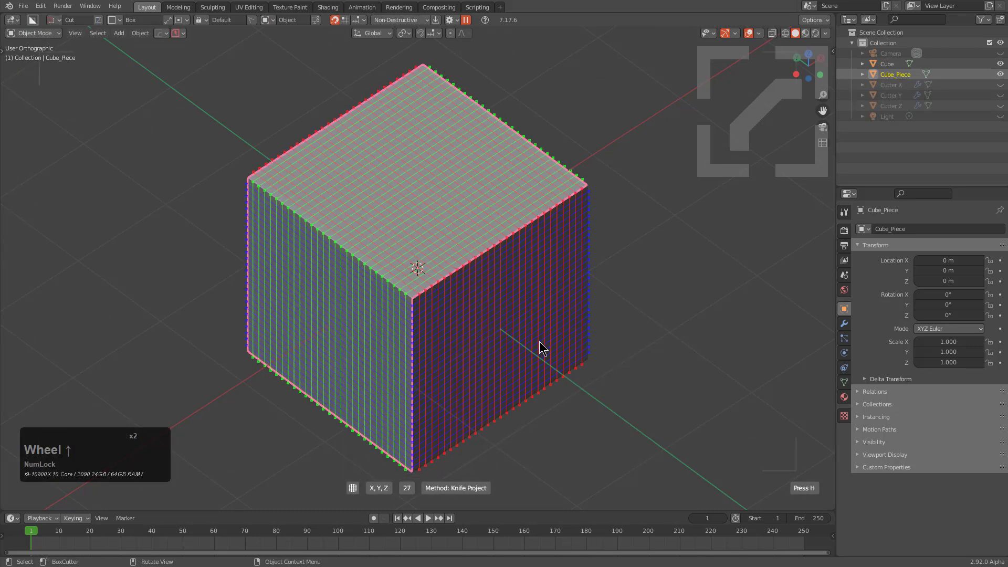
left_click(540, 343)
Assign the extracted piece's selected boundary edges to a new vertex group
key("Tab")
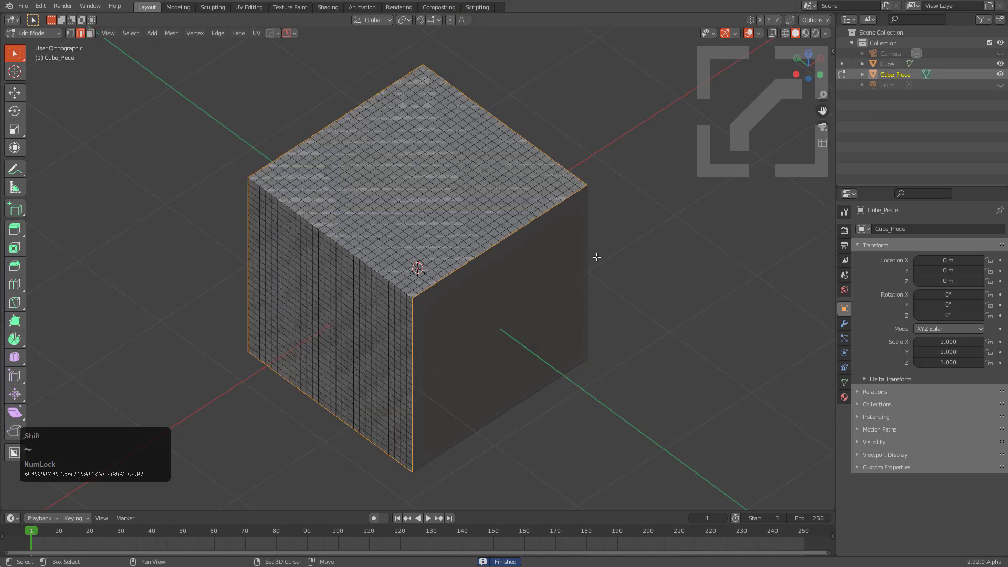
key("ctrl+Tab")
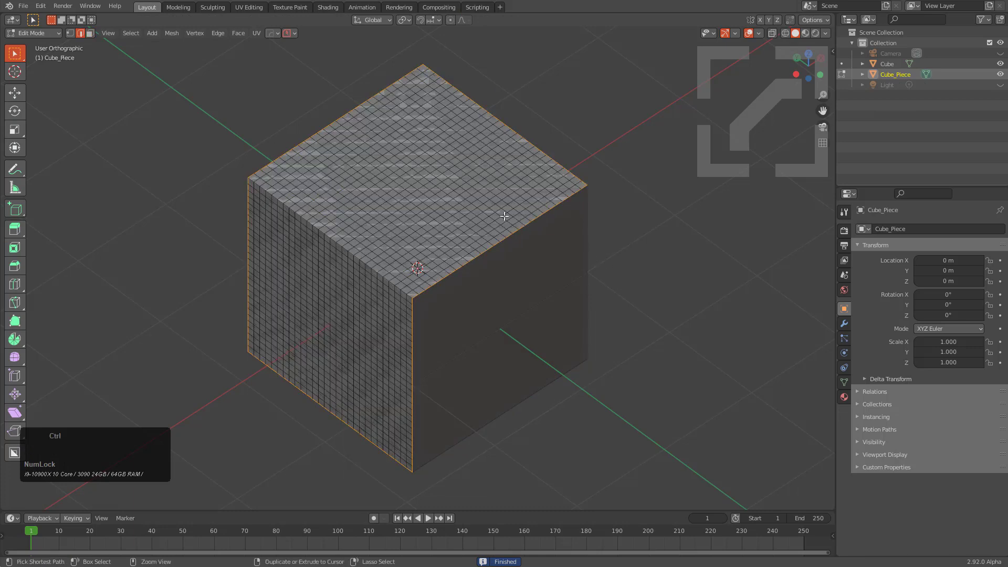
left_click(503, 216)
Add a level 1 Catmull-Clark Subdivision modifier followed by a Cloth modifier to the piece
left_click(844, 324)
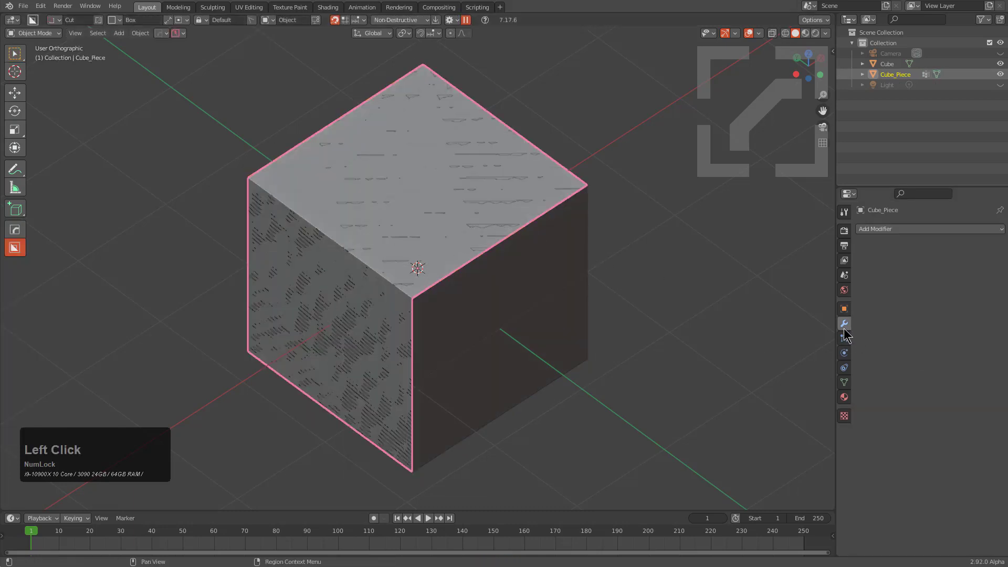
key("ctrl+1")
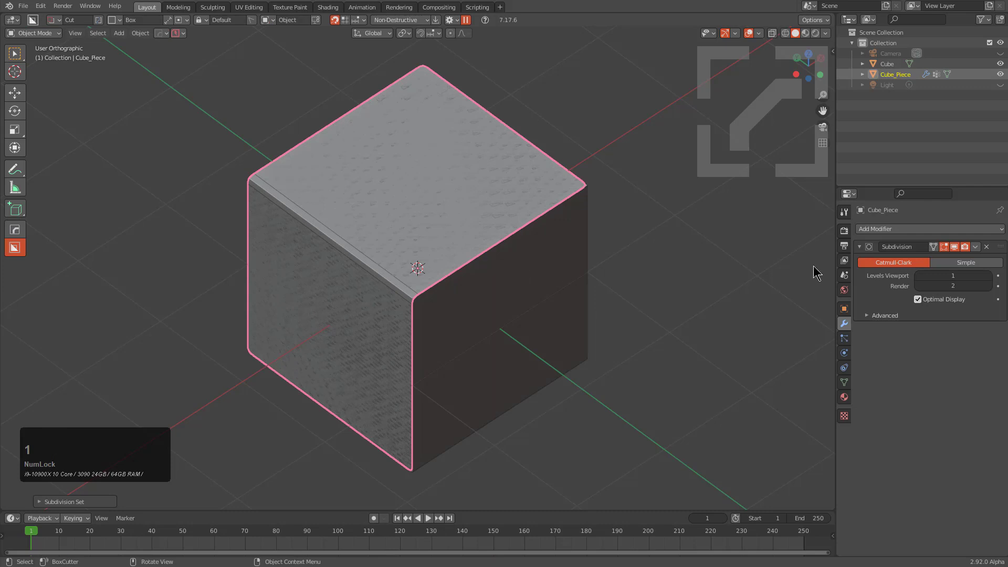
left_click(920, 229)
left_click(962, 260)
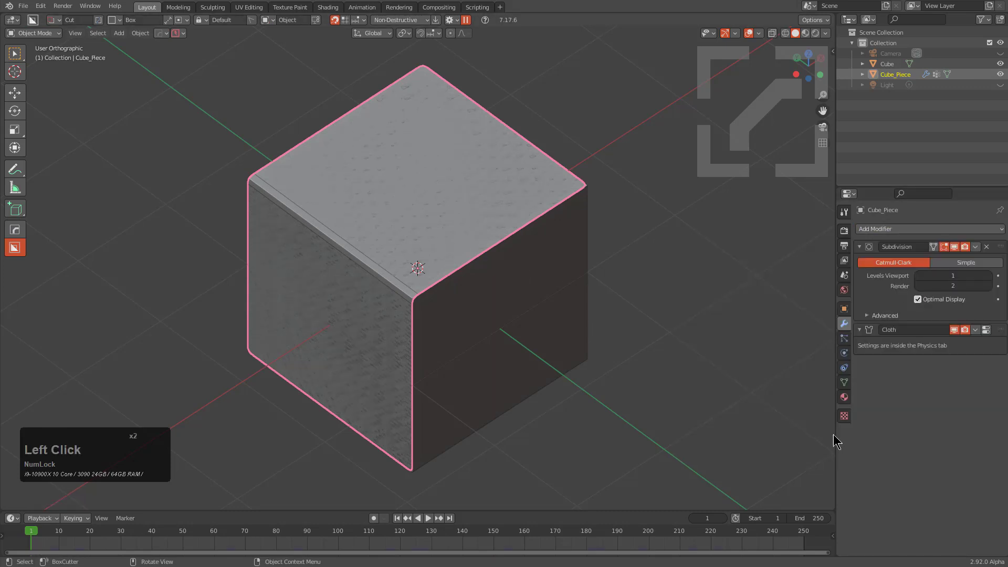
Enable Pressure in the piece's cloth physics and set it to 8.100
left_click(844, 353)
scroll(915, 465, "down", 8)
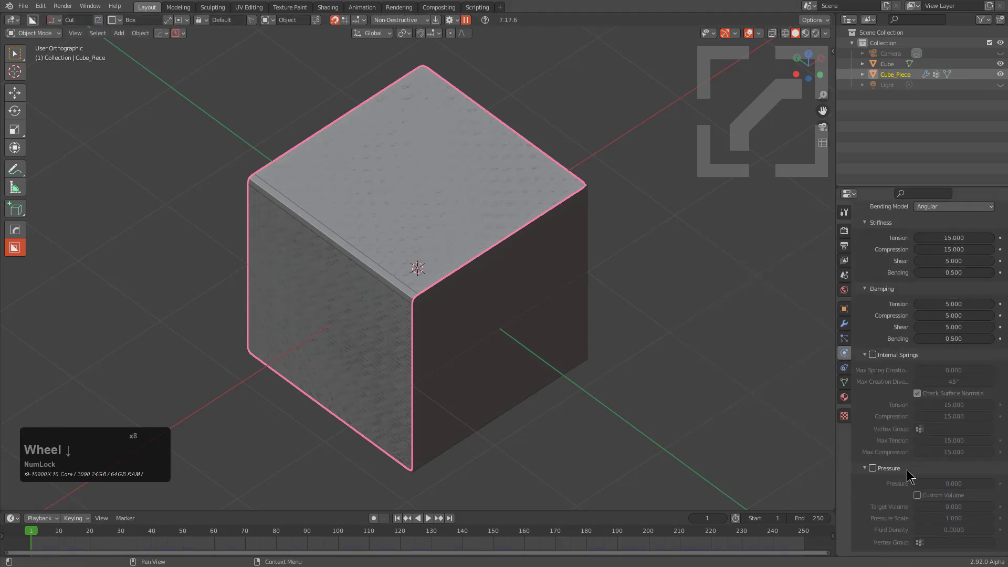
left_click(873, 469)
mouse_move(950, 483)
left_mouse_down()
mouse_move(966, 483)
mouse_move(940, 483)
left_mouse_up()
Set the cloth's Pin Group to Group and its Shrinking Factor to -0.310
scroll(873, 505, "down", 7)
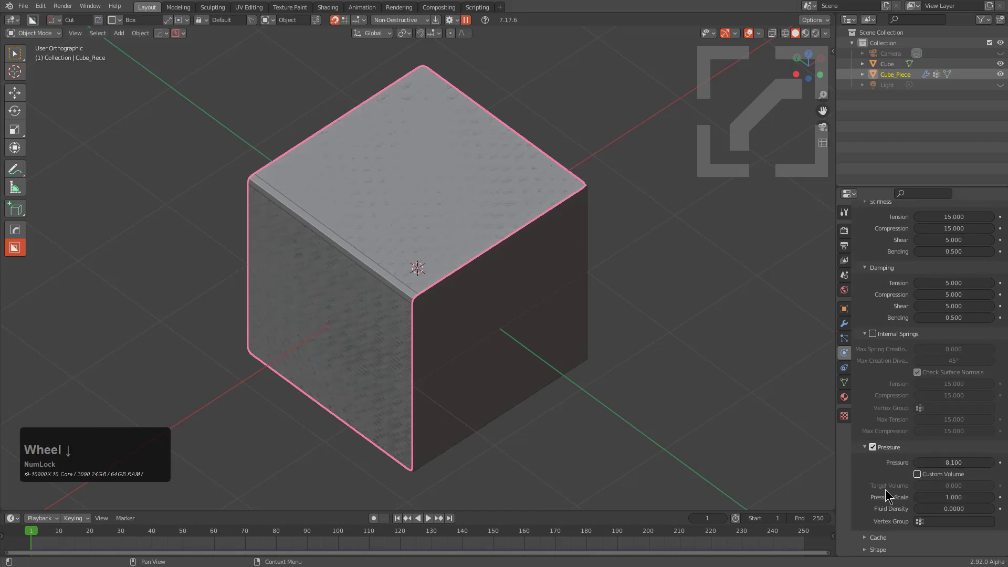
left_click(873, 518)
left_click(920, 533)
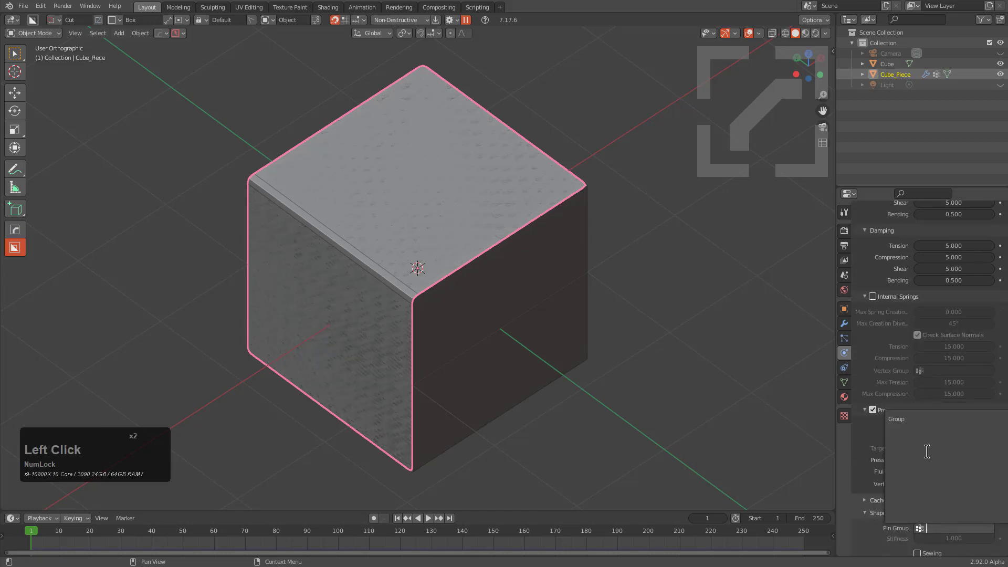
left_click(919, 418)
scroll(891, 538, "down", 5)
left_click_drag(964, 507, 945, 506)
Play the cloth simulation to check the inflated piece, stop it and return to the first frame
key("space")
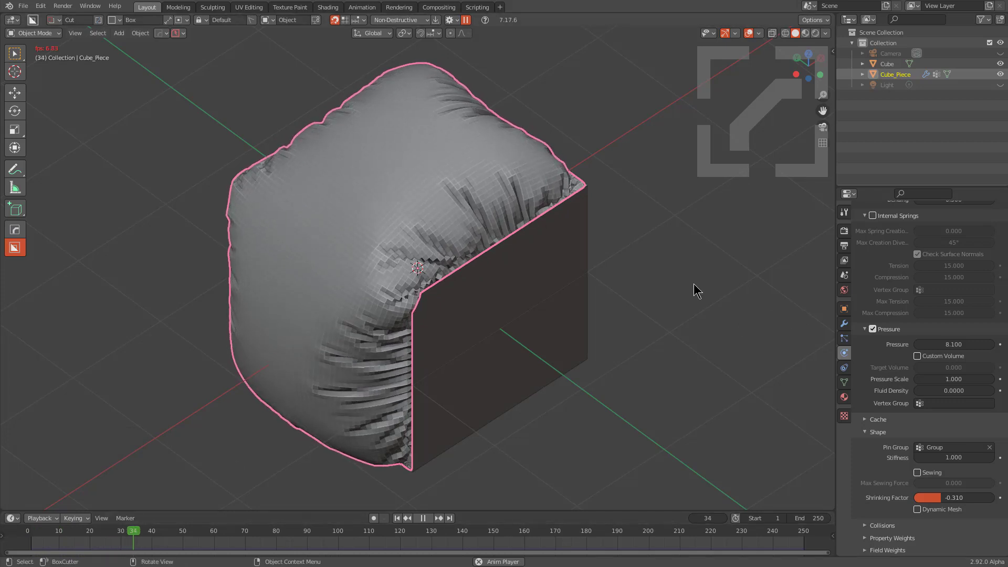
left_click(678, 281)
left_click(843, 323)
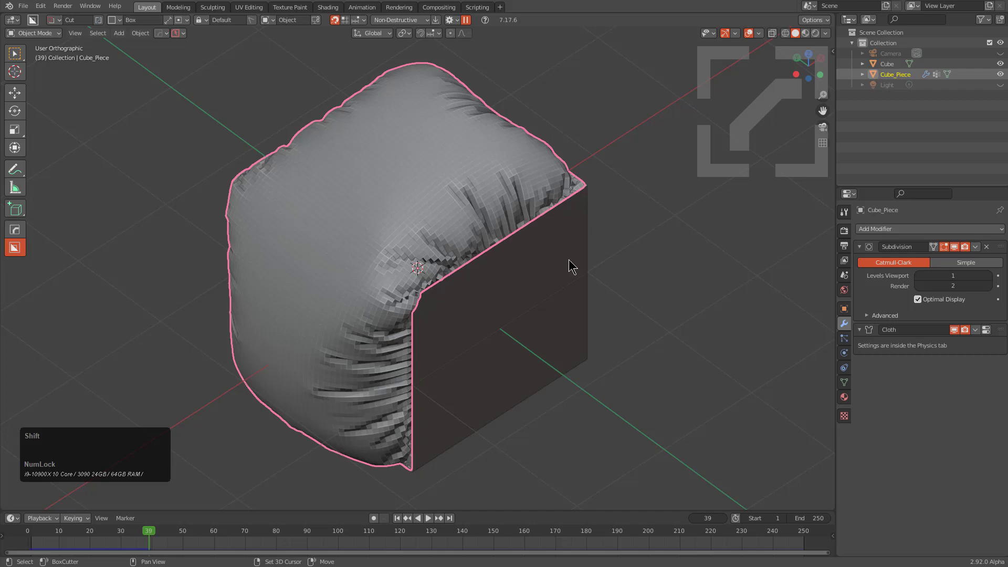
key("shift+Left")
Add a second Subdivision modifier after Cloth, replay the simulation to check it and return to the first frame
left_click(901, 227)
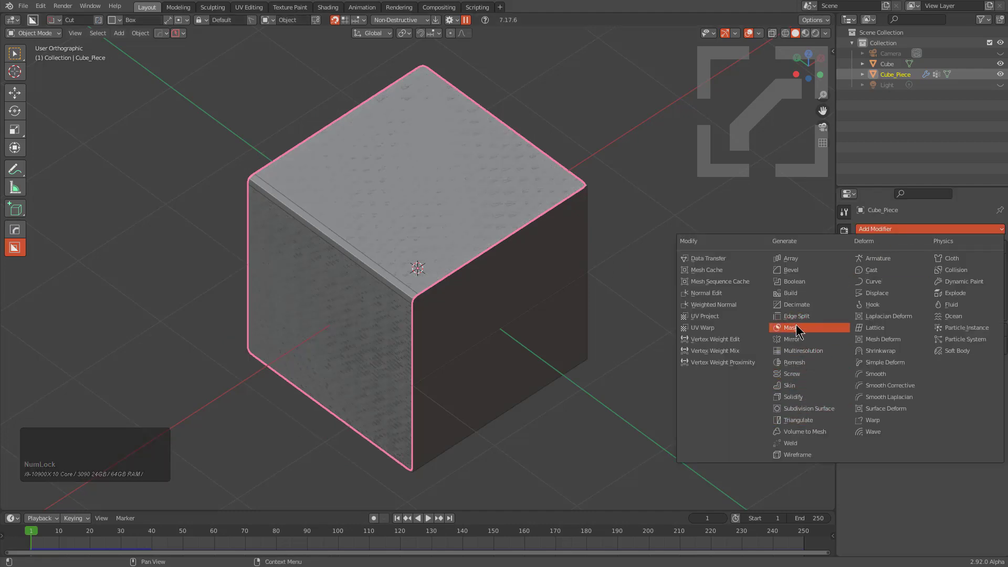
left_click(808, 408)
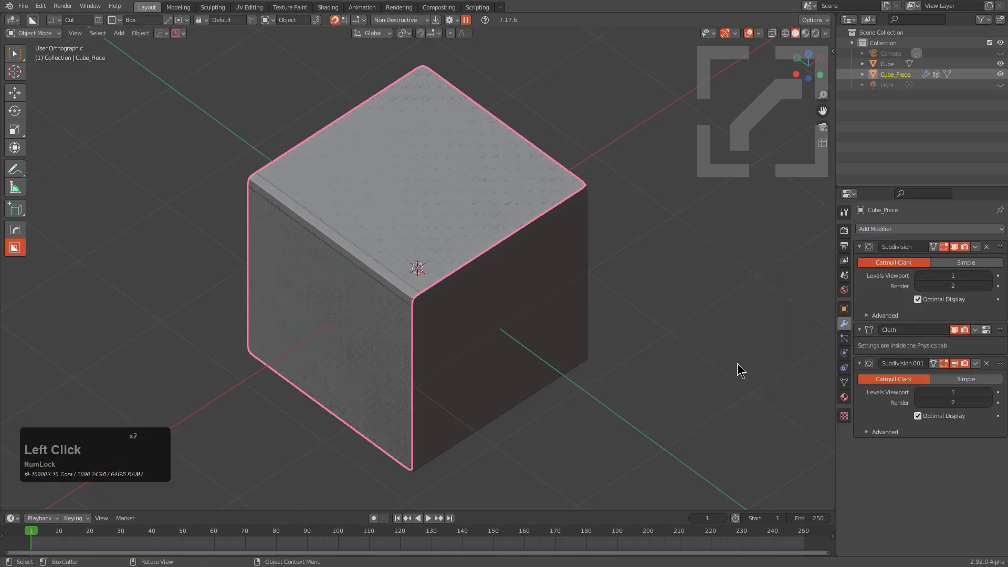
key("space")
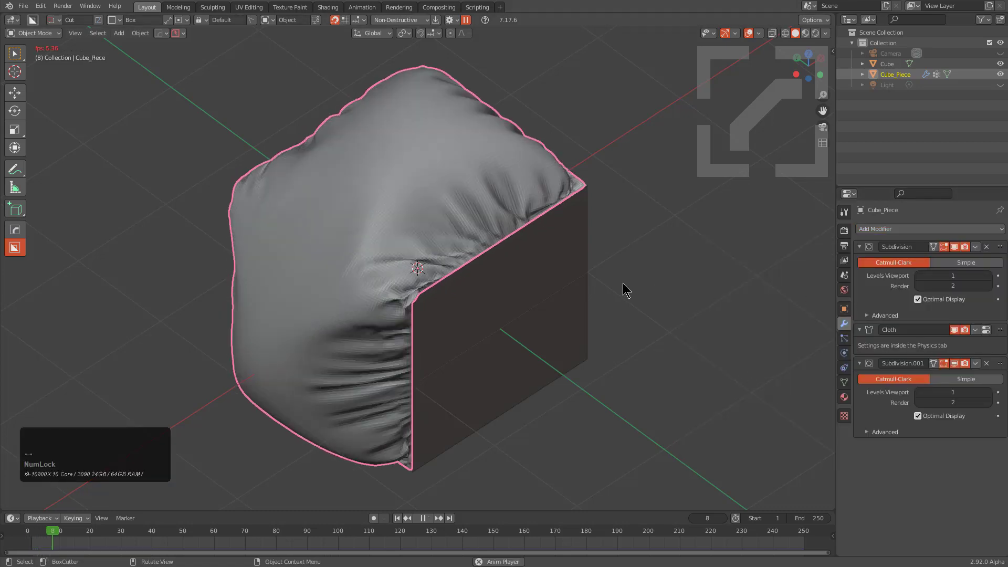
key("space")
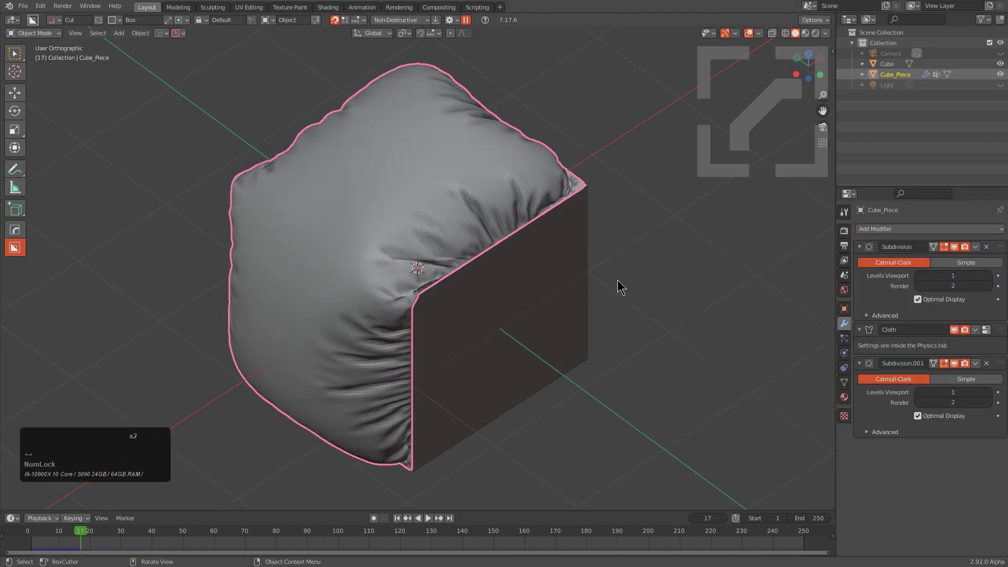
key("shift+Left")
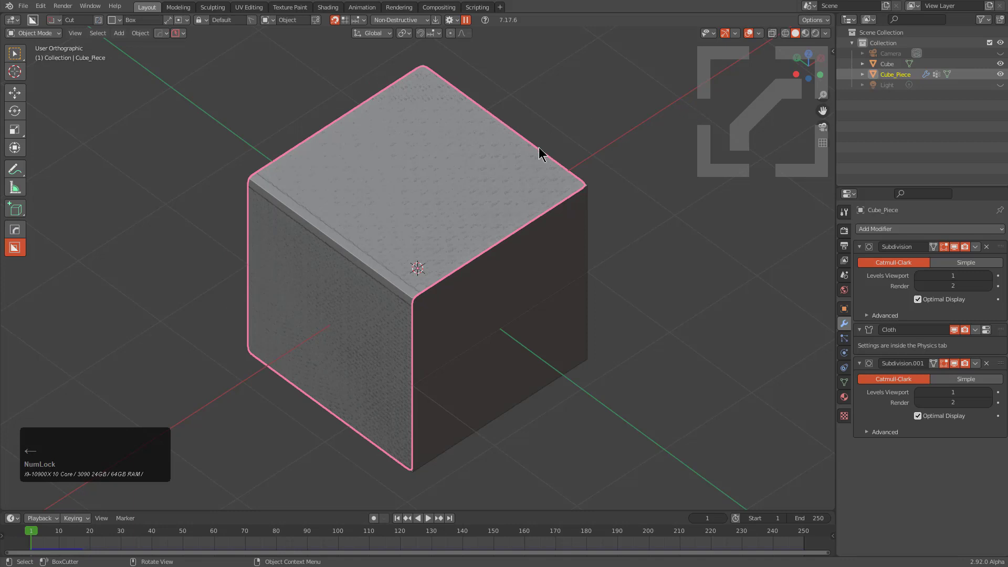
Isolate the piece in local view and switch it to Weight Paint mode
key("KP_Divide")
left_click(27, 34)
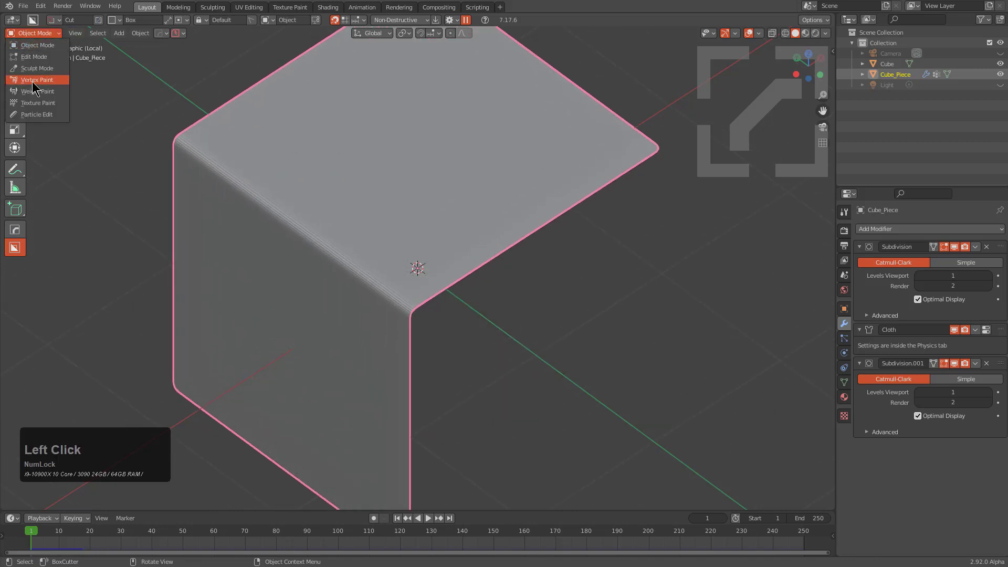
left_click(36, 91)
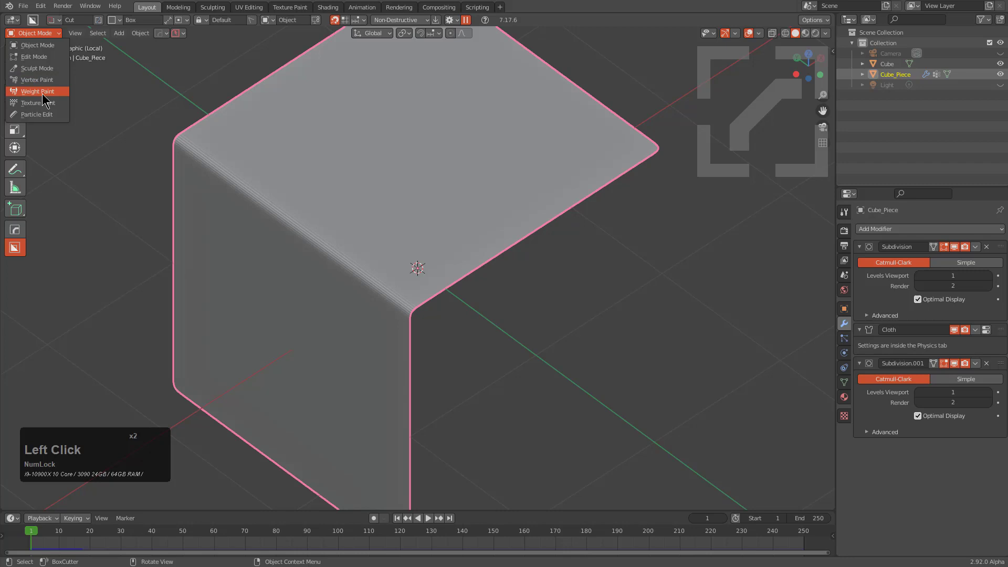
scroll(470, 255, "down", 2)
mouse_move(470, 254)
middle_mouse_down()
mouse_move(530, 247)
mouse_move(488, 252)
middle_mouse_up()
Add a Vertex Weight Edit modifier and place it between the first Subdivision and Cloth
left_click(937, 229)
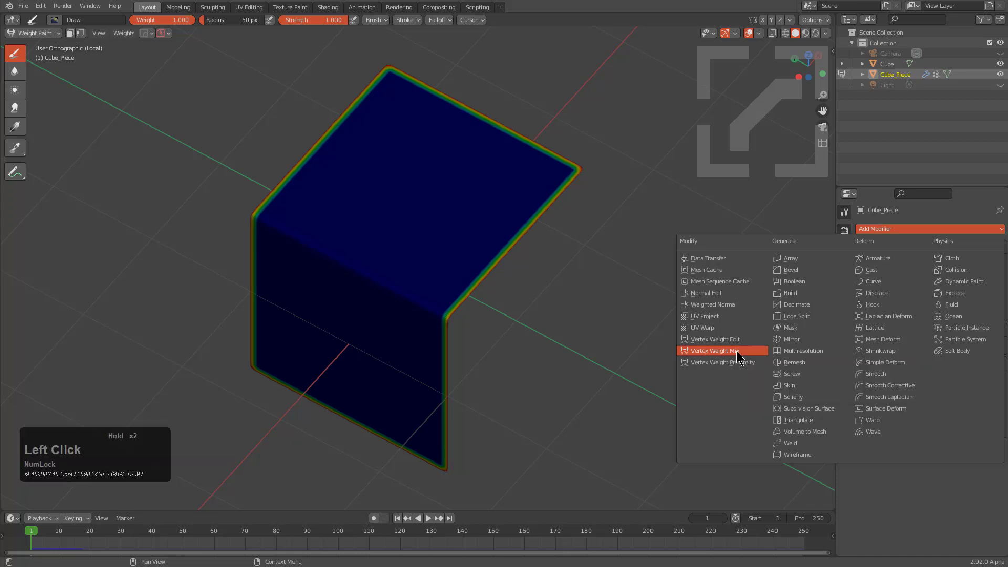
double_click(732, 340)
scroll(978, 456, "down", 1)
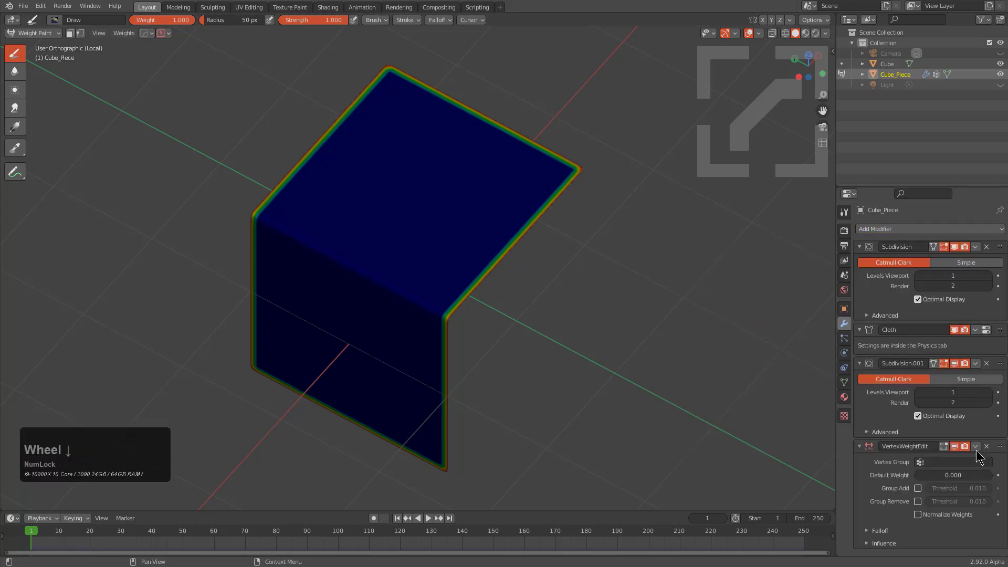
left_click_drag(999, 450, 967, 361)
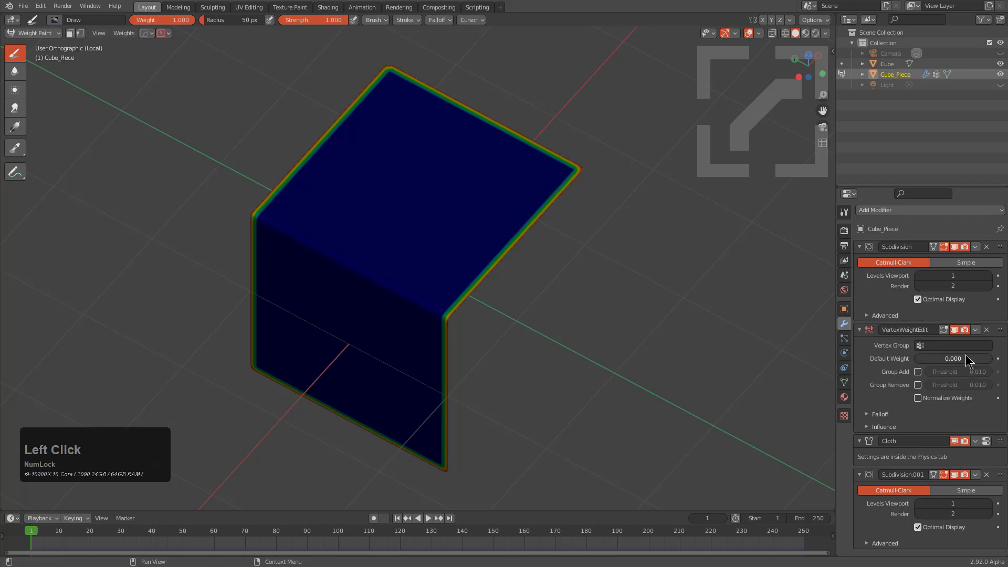
Set the weight modifier's vertex group to Group, enable Group Add and Normalize Weights, and invert its Linear falloff
left_click(940, 345)
left_click(920, 365)
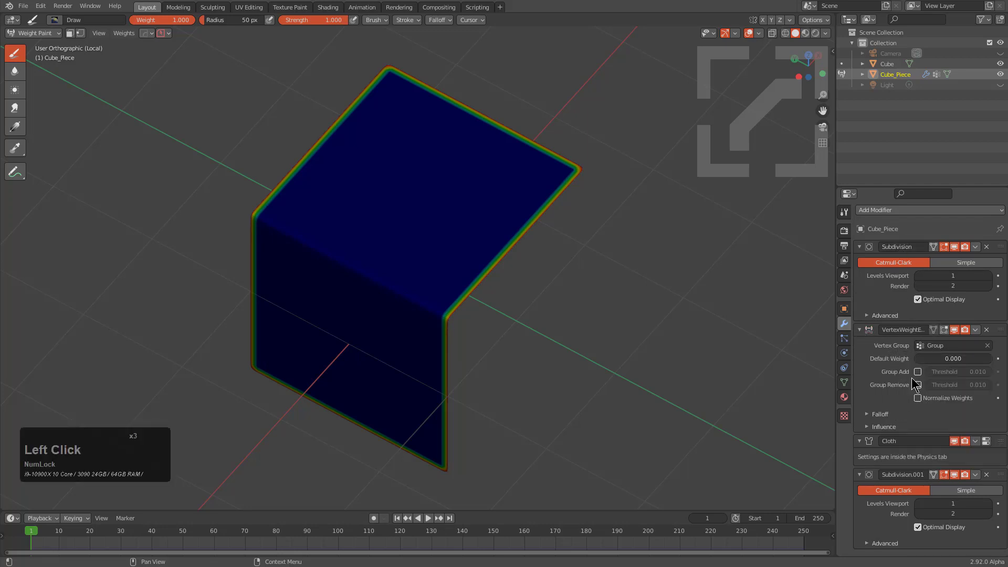
left_click(918, 399)
left_click(869, 415)
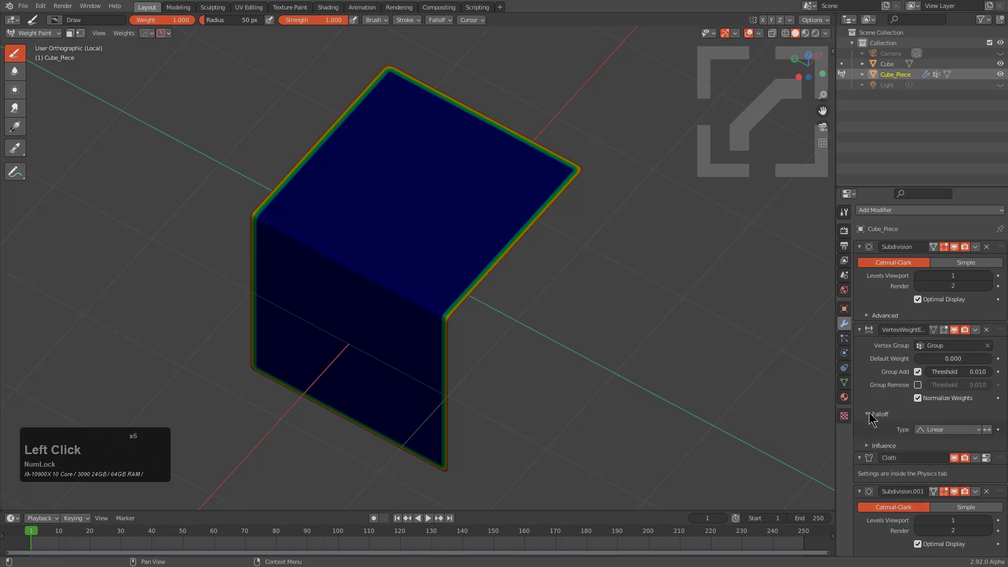
left_click(987, 429)
Give the weight modifier a new mask texture and set the texture type to Wood
left_click(869, 446)
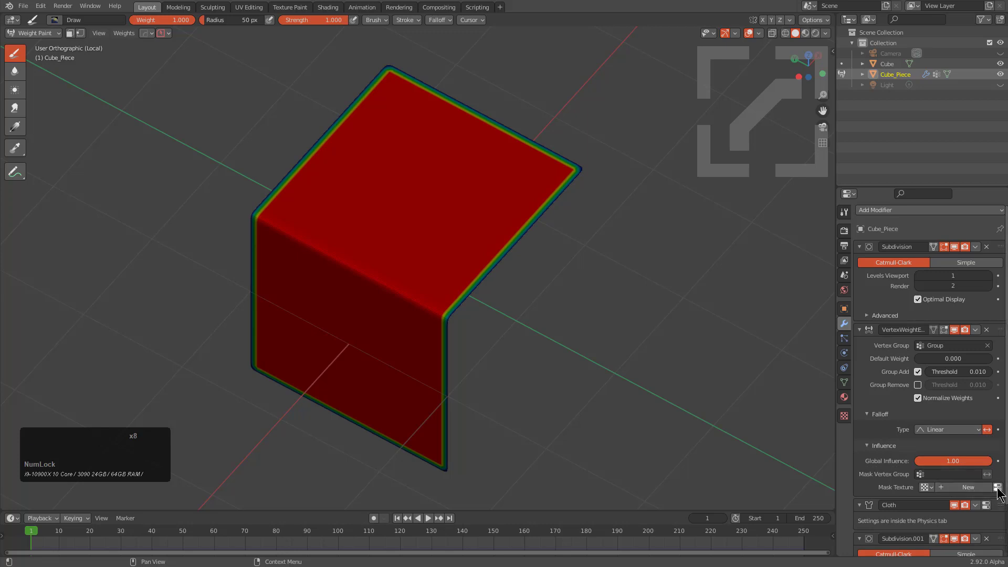
left_click(997, 487)
left_click(922, 246)
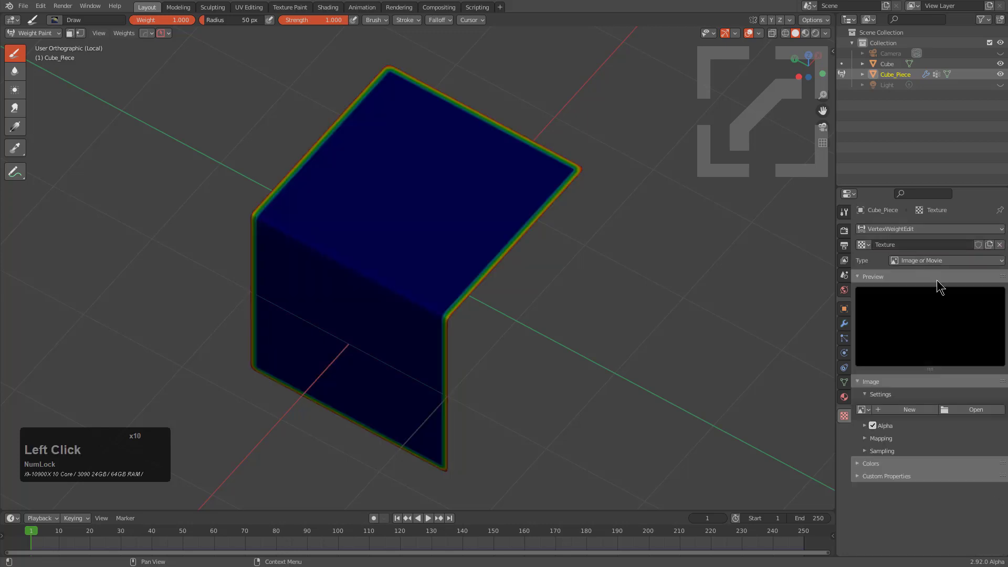
double_click(935, 257)
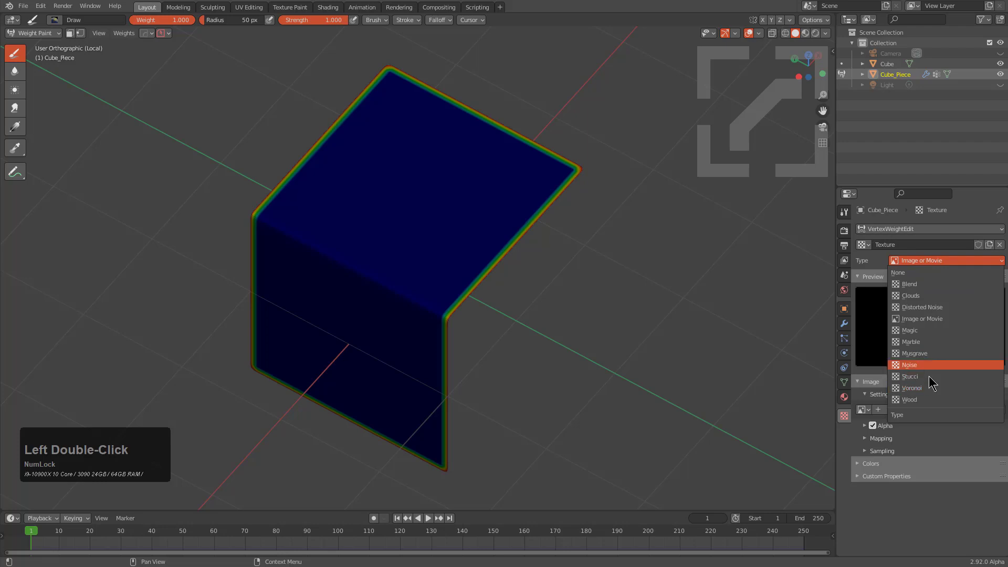
left_click(930, 400)
middle_click_drag(604, 302, 649, 208)
scroll(909, 326, "up", 1)
left_click(844, 322)
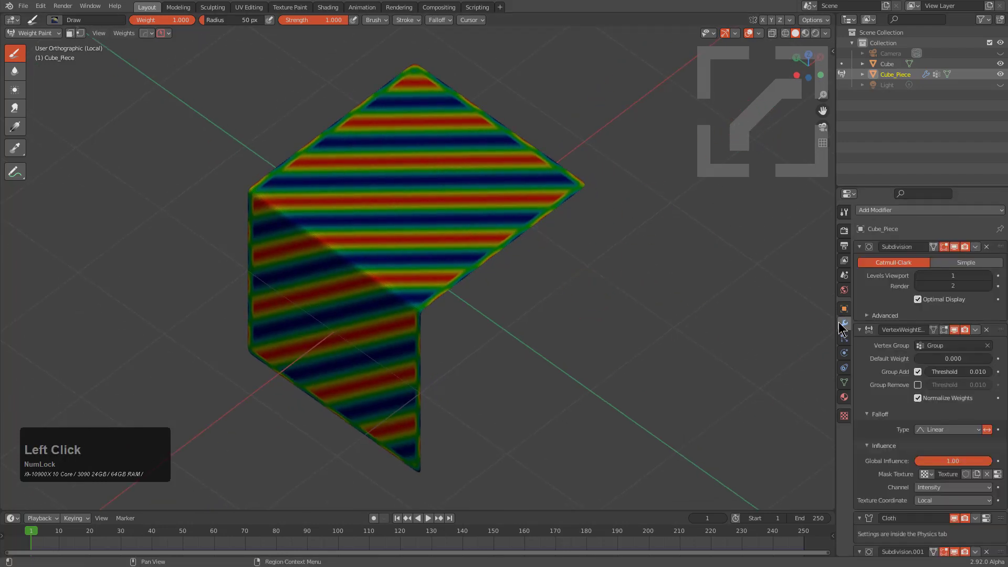
Set the weight modifier's Default Weight to 0.253 and play the cloth simulation
scroll(228, 138, "up", 1)
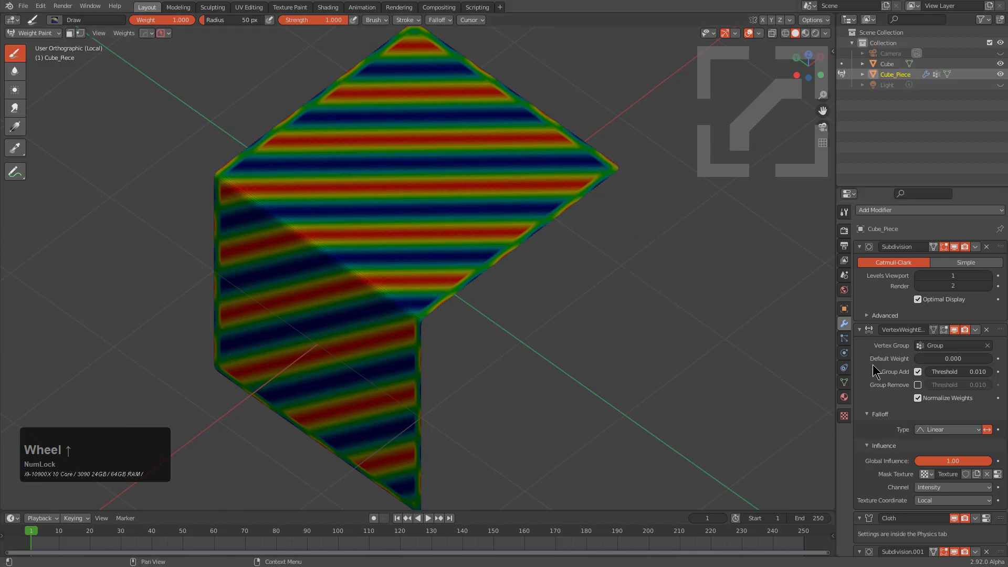
left_click_drag(944, 359, 965, 359)
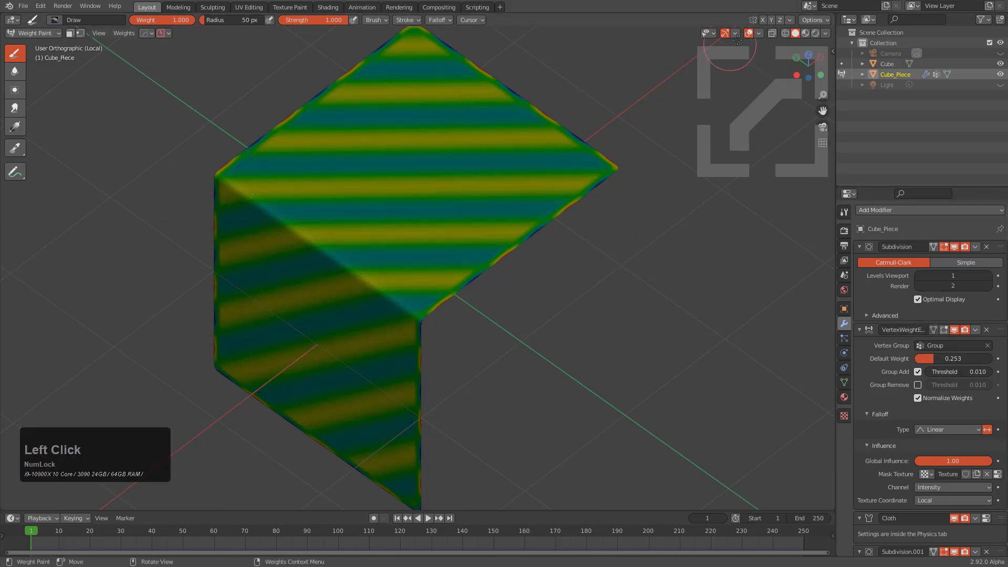
key("space")
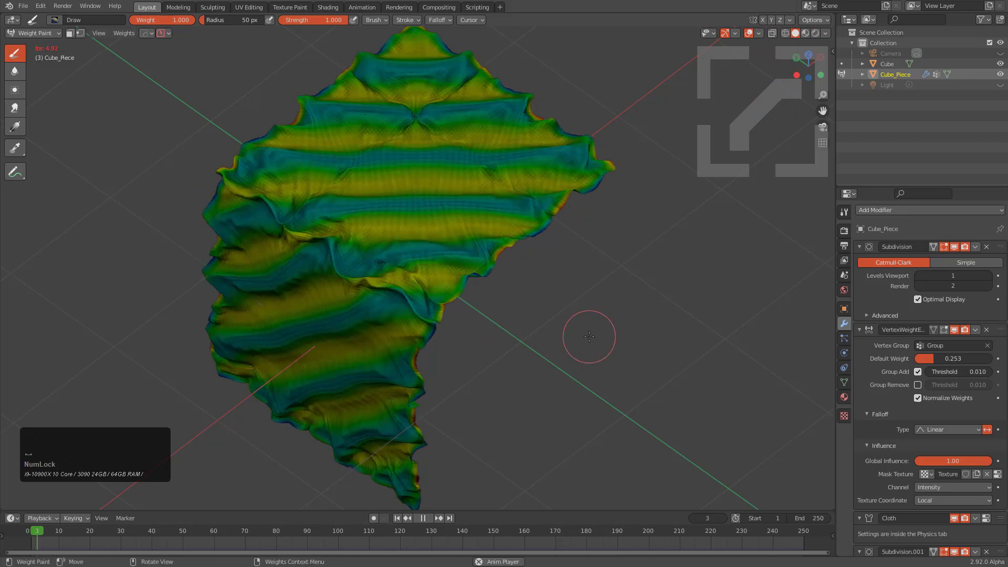
Pause the playback, switch to Object Mode and replay the cloth simulation from the first frame
key("space")
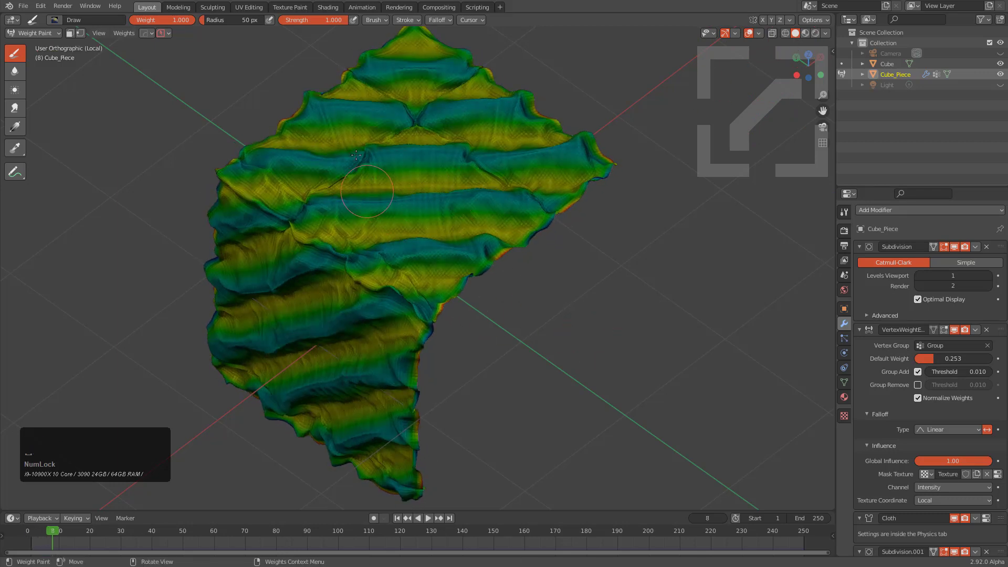
left_click(32, 33)
left_click(23, 44)
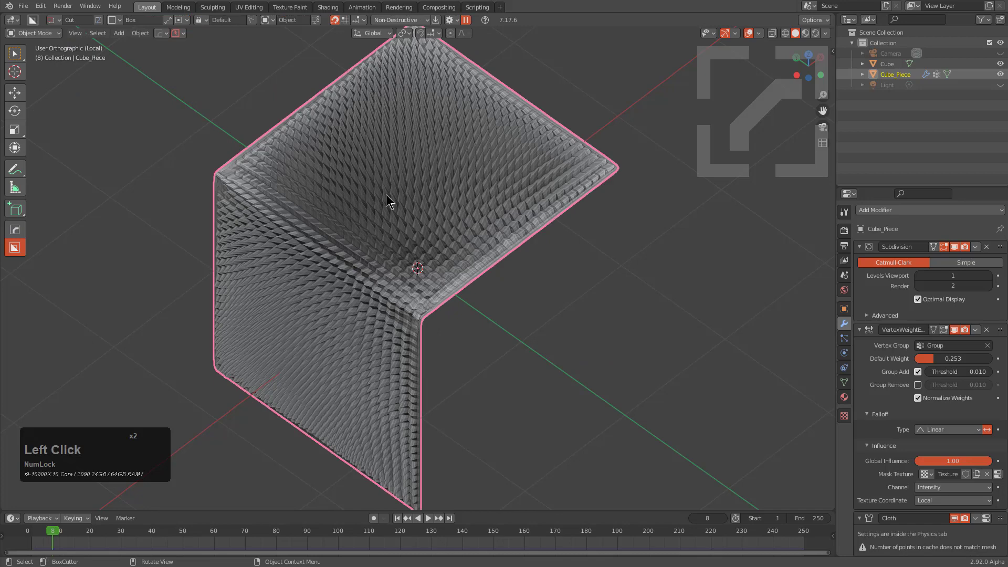
key("shift+Left")
key("space")
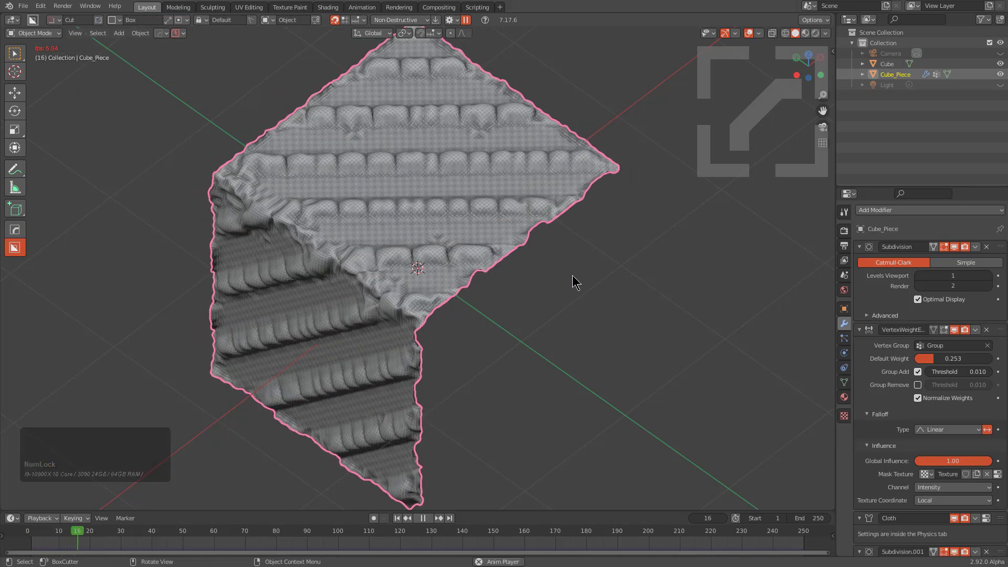
key("space")
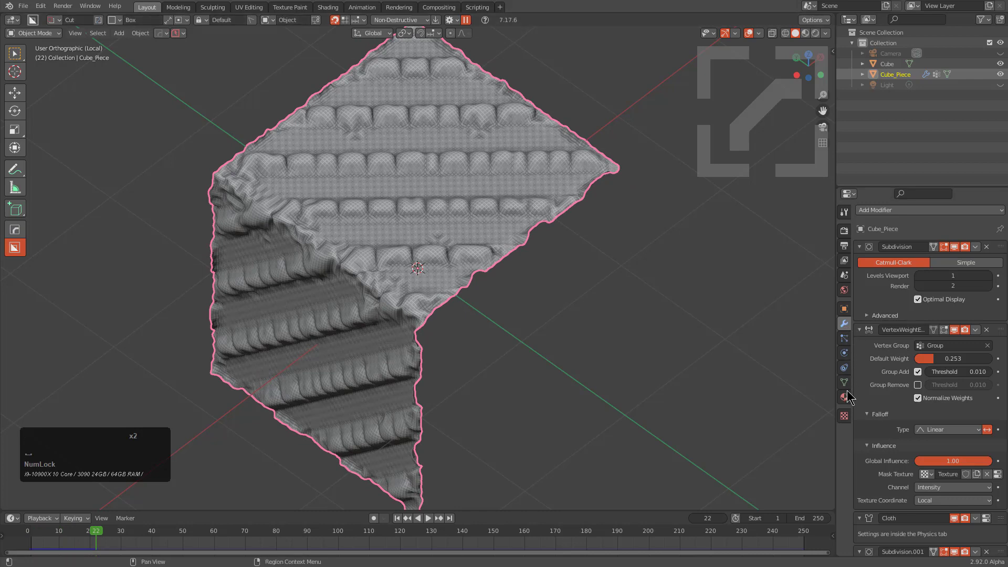
Try Voronoi Crackle and Cell Noise as the wood texture's noise basis and change the texture type to Voronoi
left_click(844, 416)
left_click(936, 398)
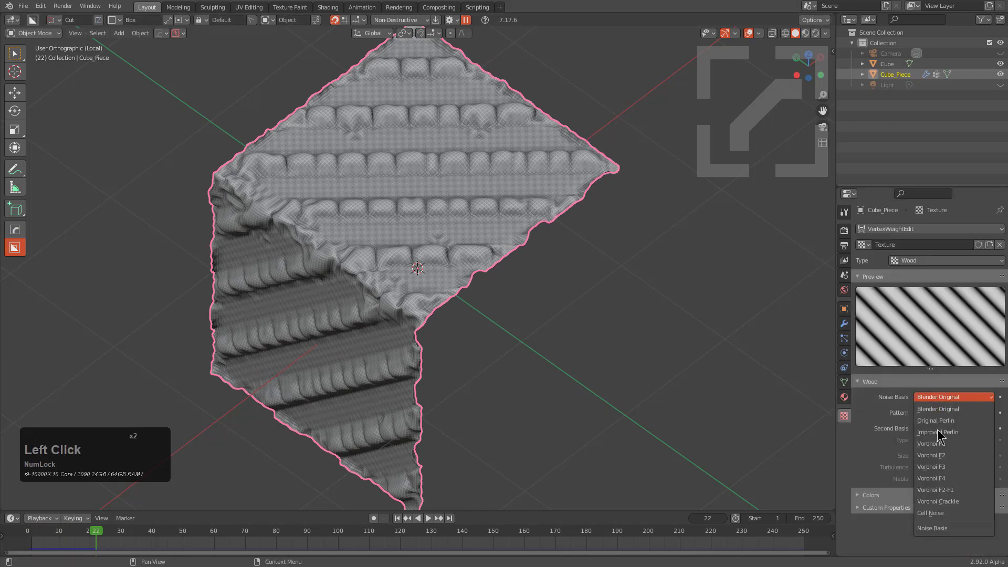
left_click(937, 502)
left_click(928, 401)
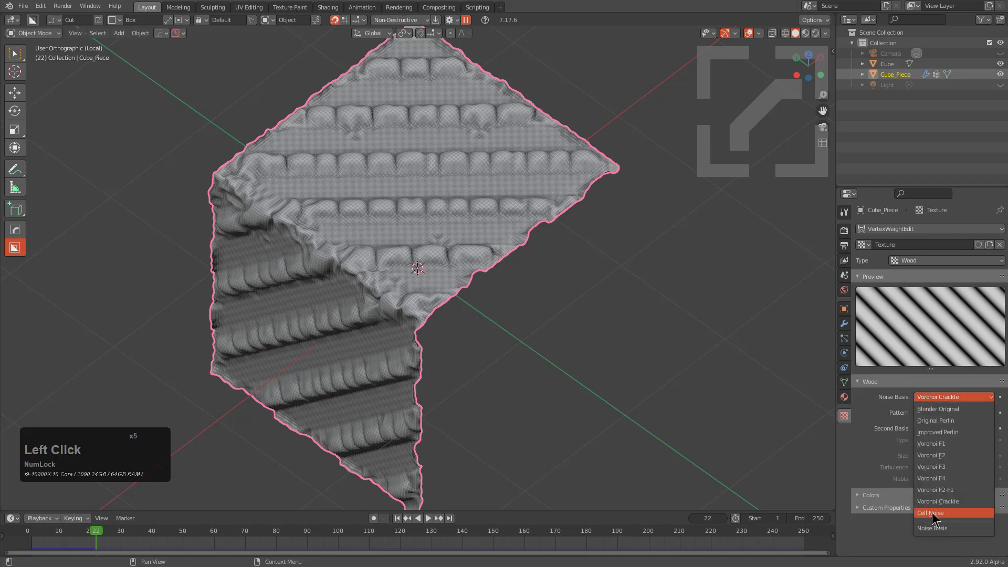
left_click(936, 519)
left_click(937, 262)
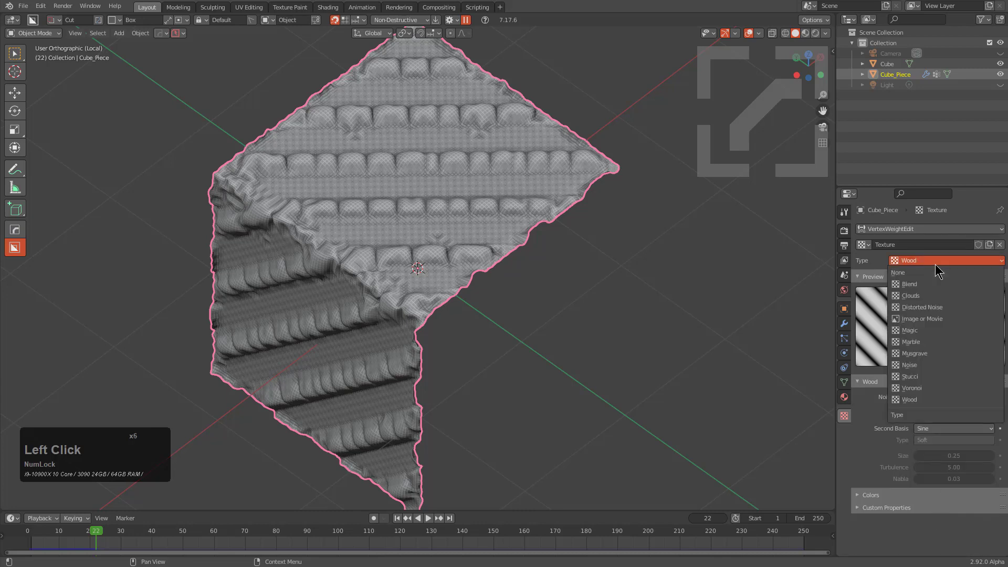
left_click(928, 392)
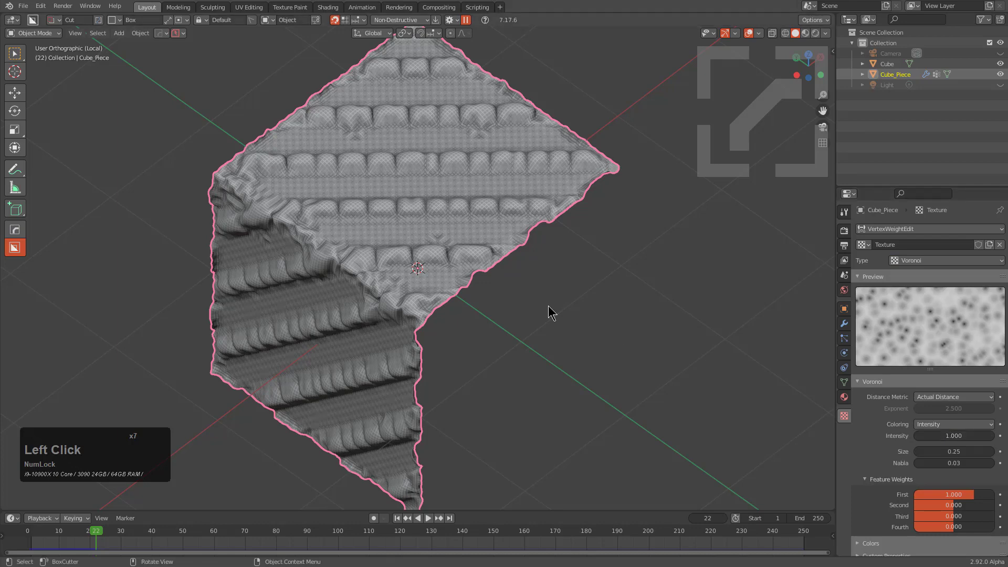
Play the cloth simulation with the Voronoi mask and return to the first frame
key("space")
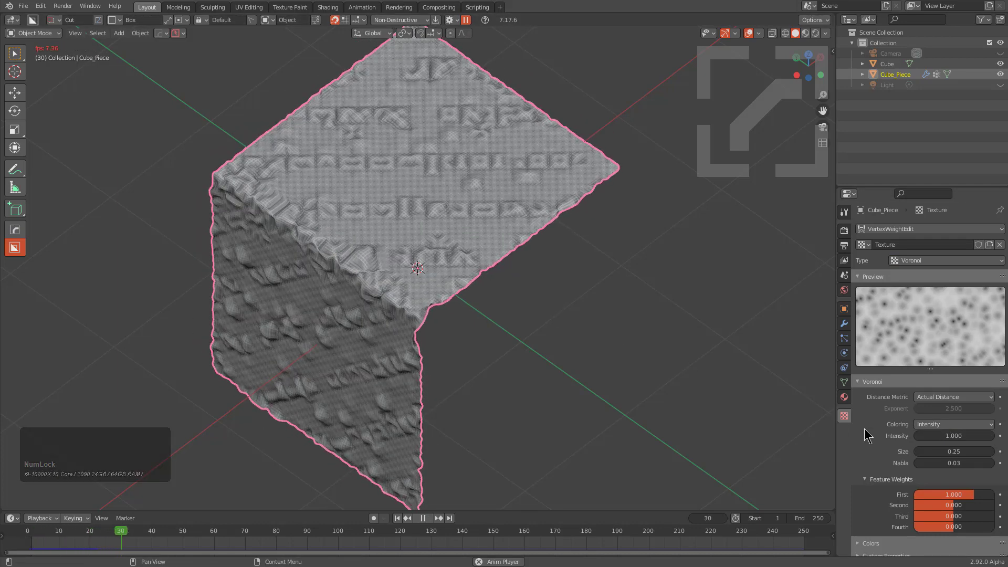
key("Escape")
key("space")
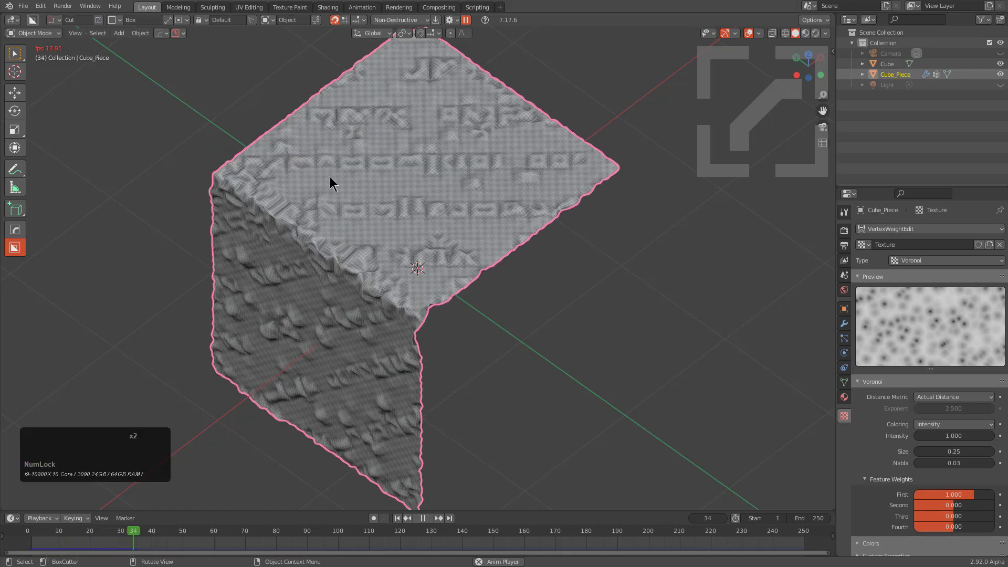
key("space")
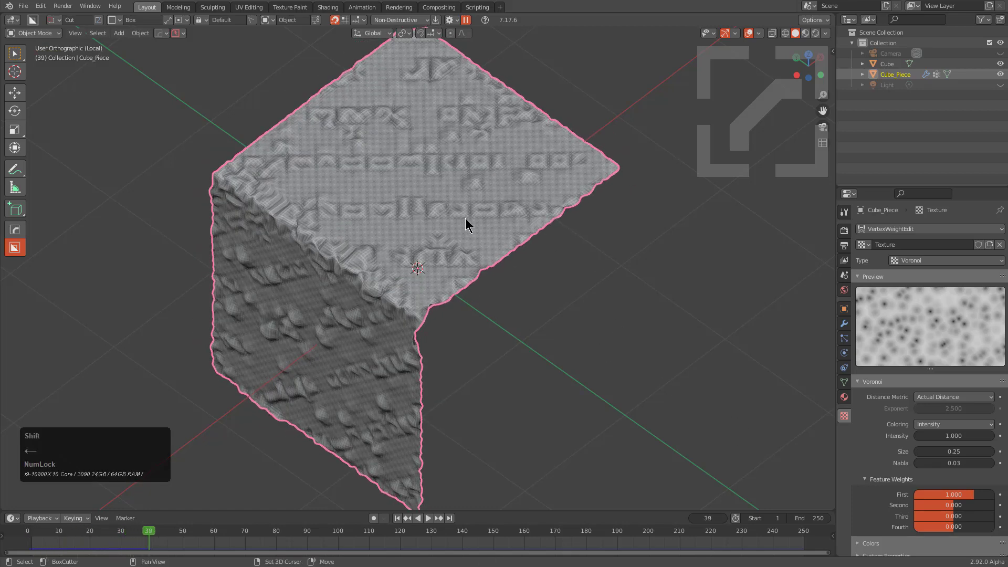
key("shift+Left")
Collapse the Vertex Weight Edit modifier, toggle the Cloth modifier's viewport display off and on, and play the simulation
left_click(844, 324)
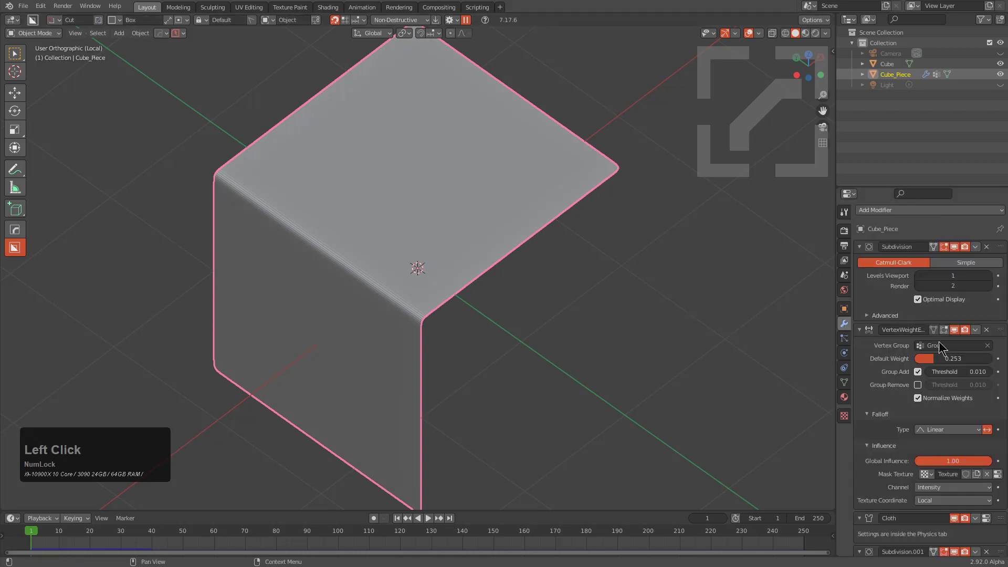
left_click(871, 332)
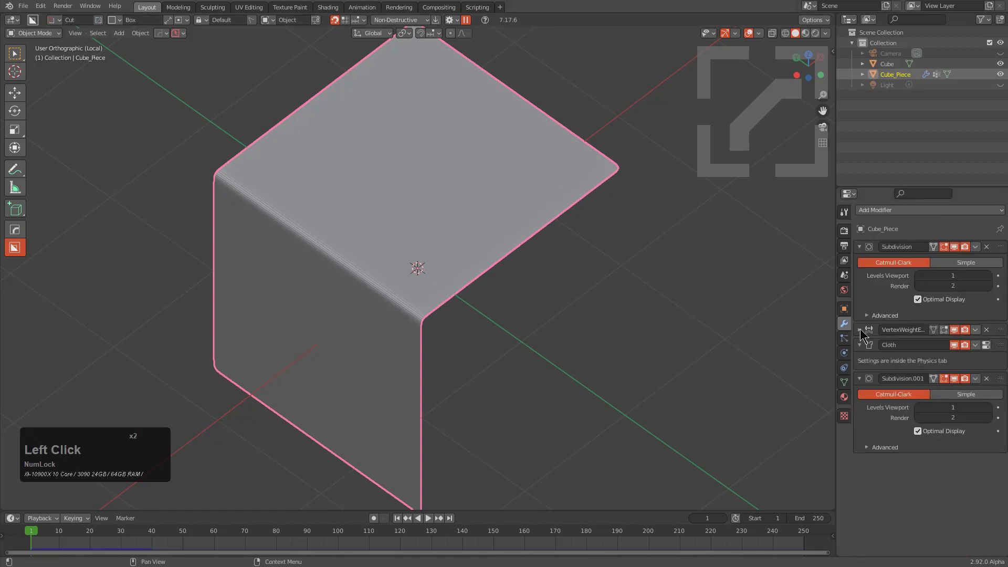
left_click(953, 344)
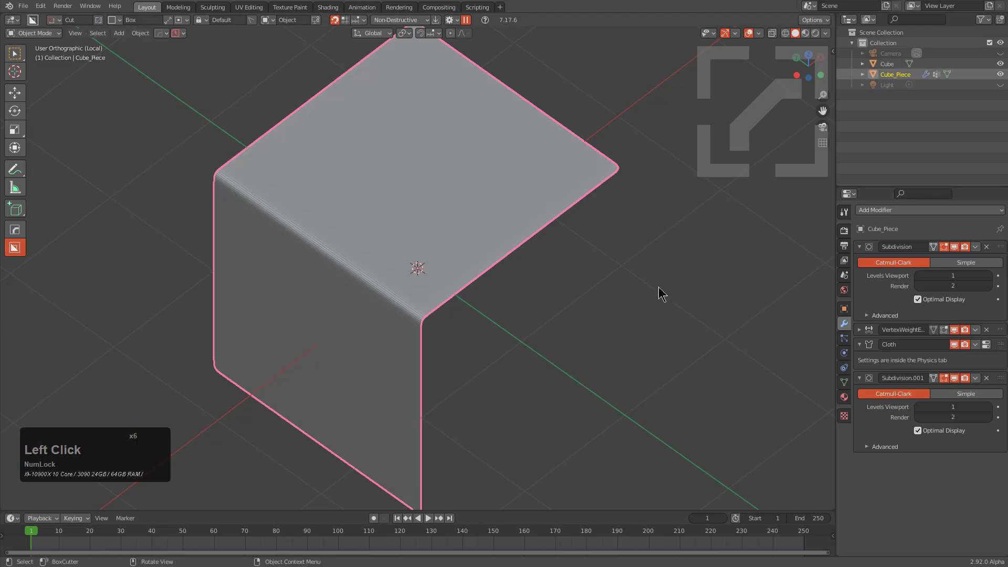
key("space")
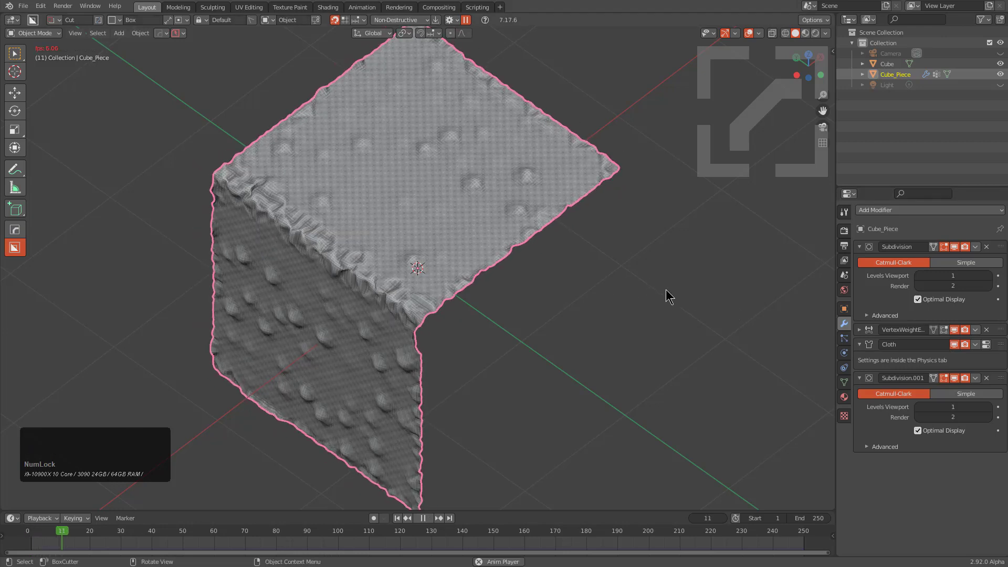
key("space")
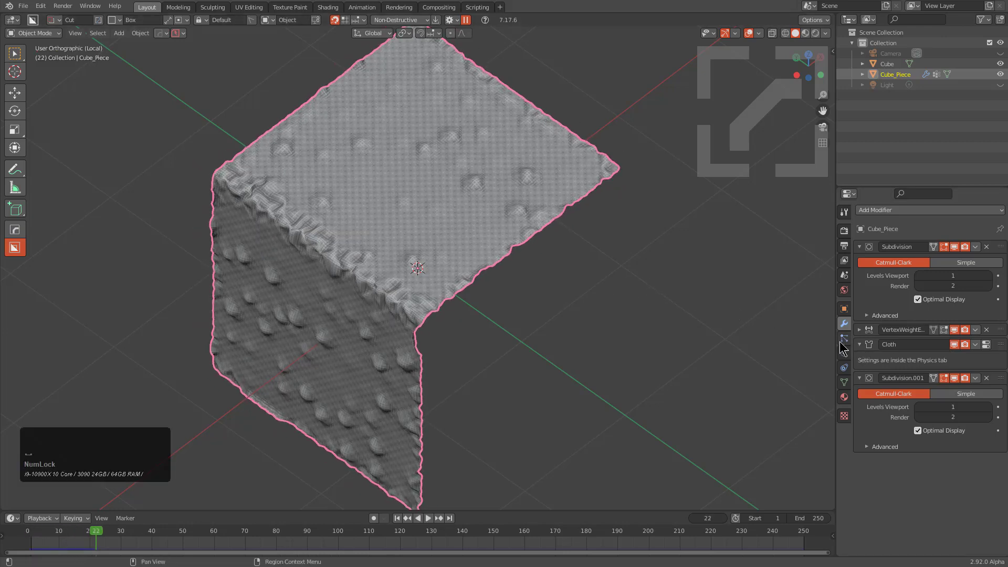
Try Clouds as the mask texture's type and set the type back to Wood
left_click(844, 415)
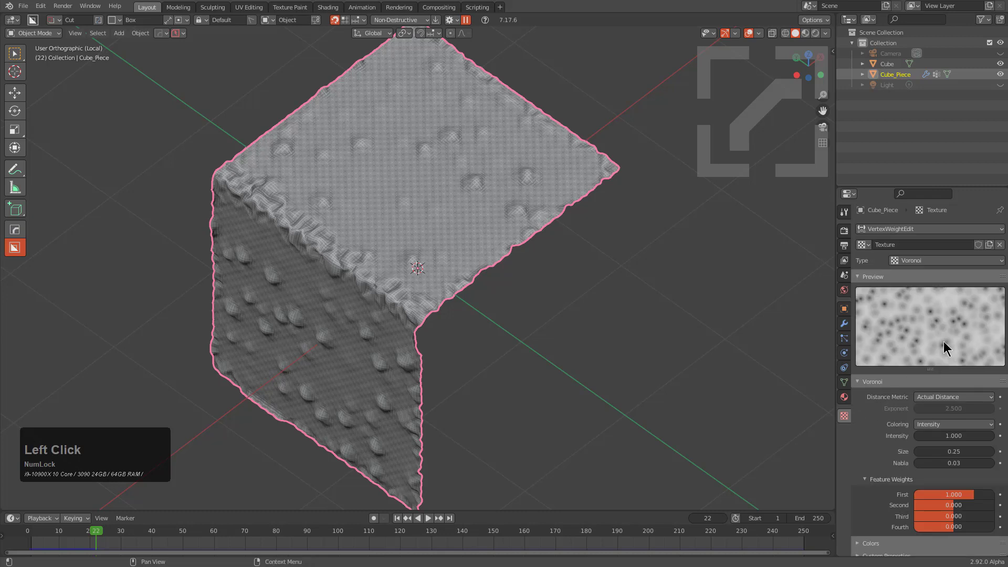
left_click(930, 261)
left_click(927, 296)
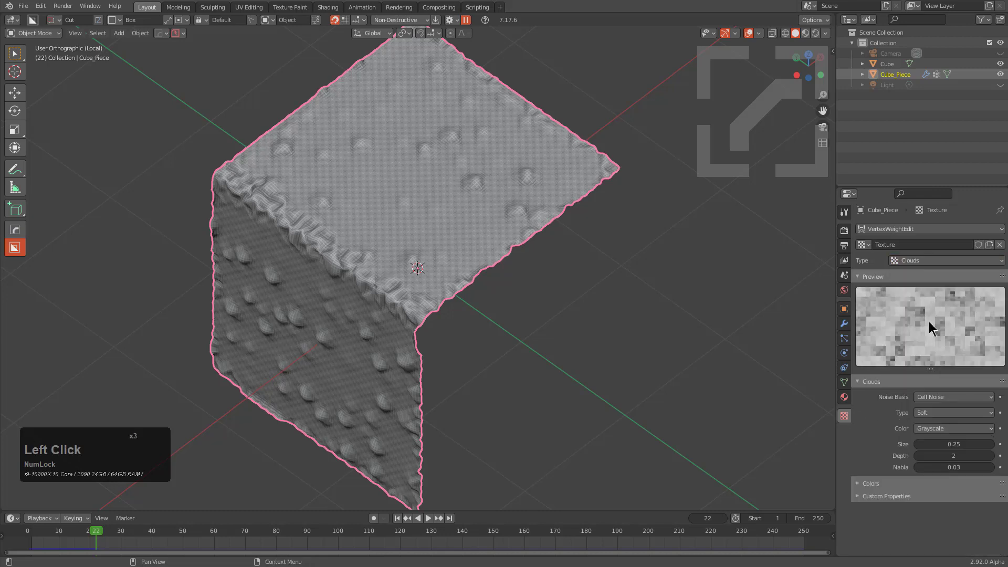
left_click(933, 262)
left_click(929, 400)
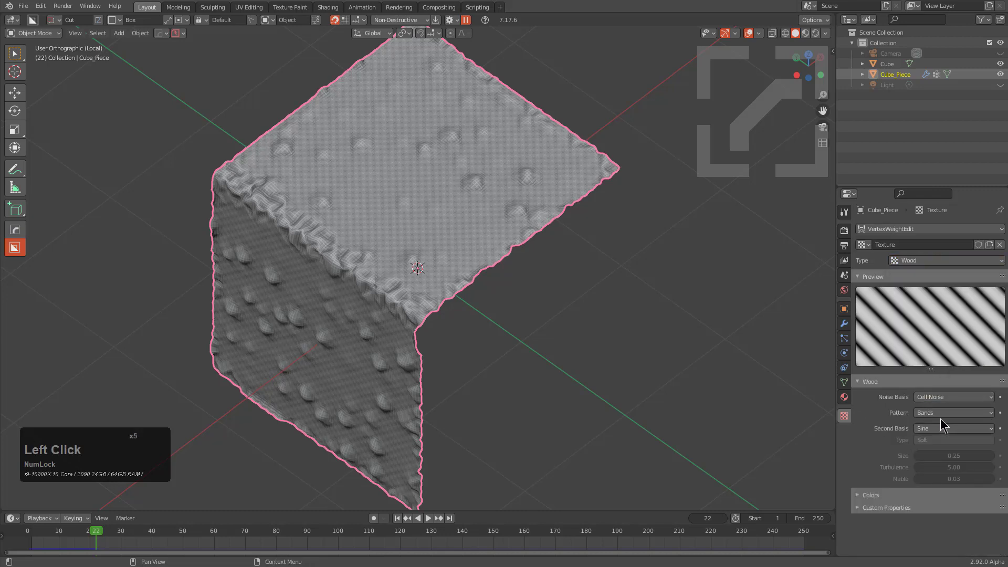
Set the wood texture's noise basis to Blender Original and its pattern to Rings
left_click(939, 398)
left_click(939, 406)
left_click(942, 412)
left_click(942, 413)
scroll(943, 414, "down", 2, "ctrl")
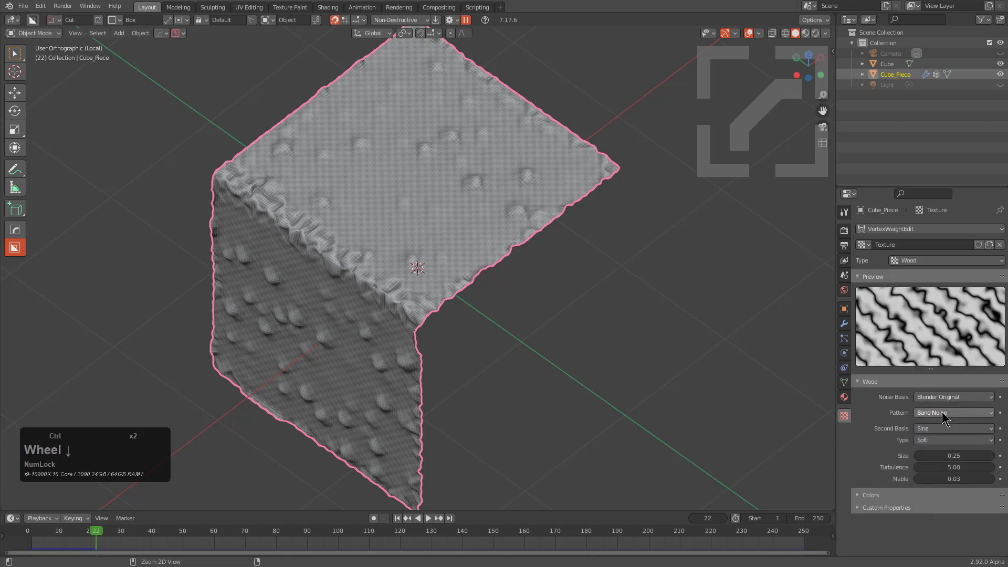
scroll(943, 415, "up", 1, "ctrl")
Toggle the Vertex Weight Edit modifier's viewport display off and on and play the simulation from the first frame
key("space")
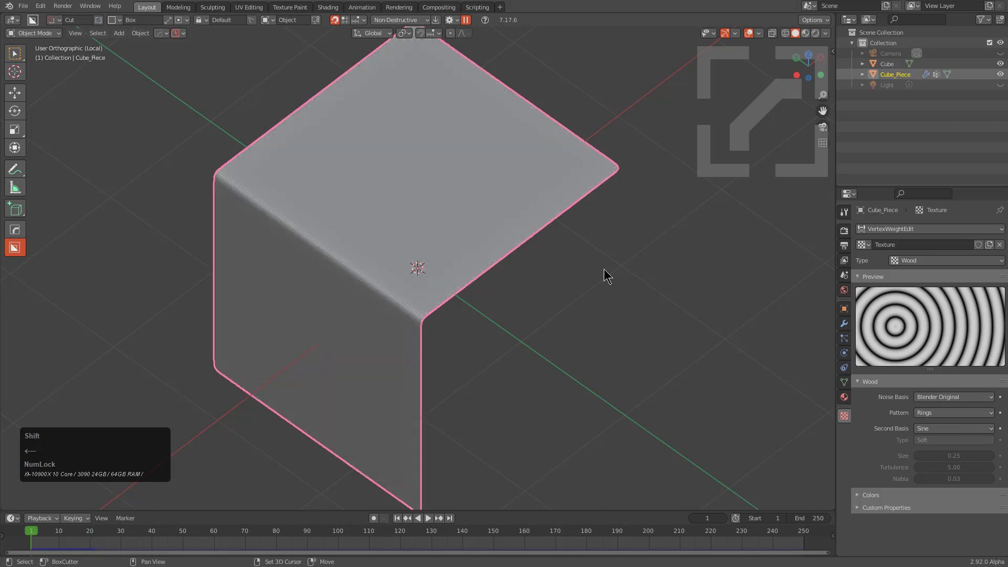
left_click(844, 324)
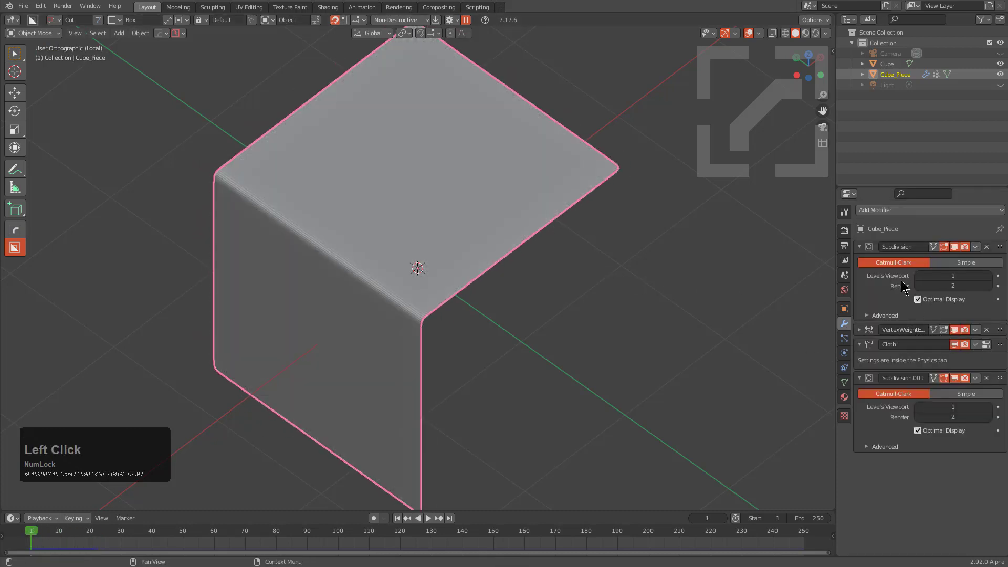
left_click(954, 329)
left_click(954, 330)
key("space")
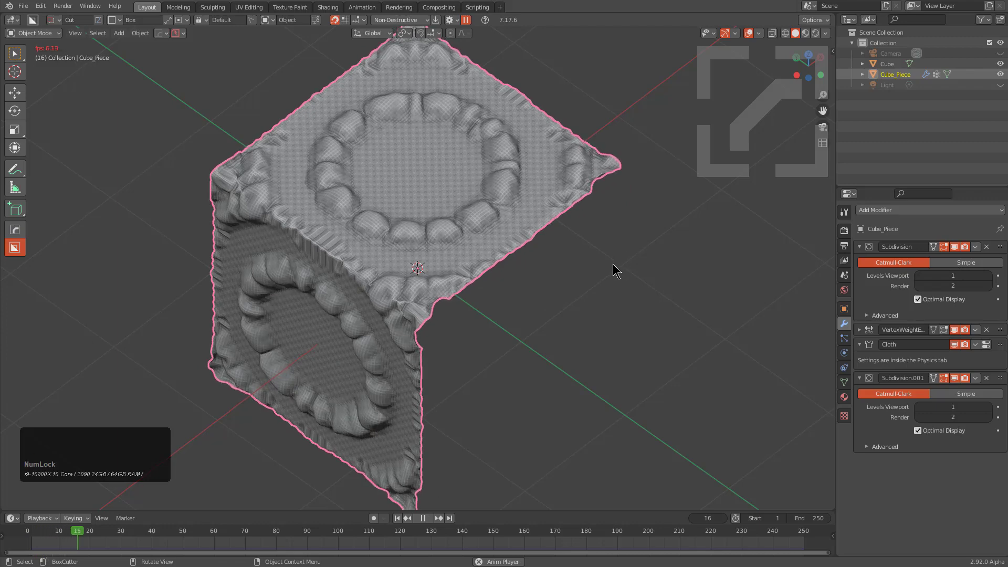
key("Escape")
Try a viewport level of 2 on the first Subdivision modifier and play the cloth simulation
left_click(990, 275)
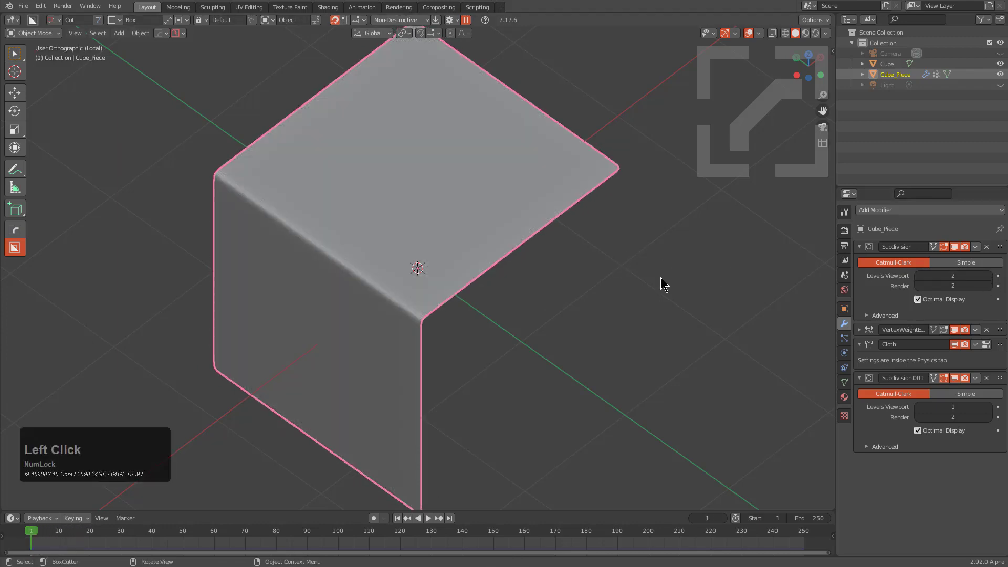
key("space")
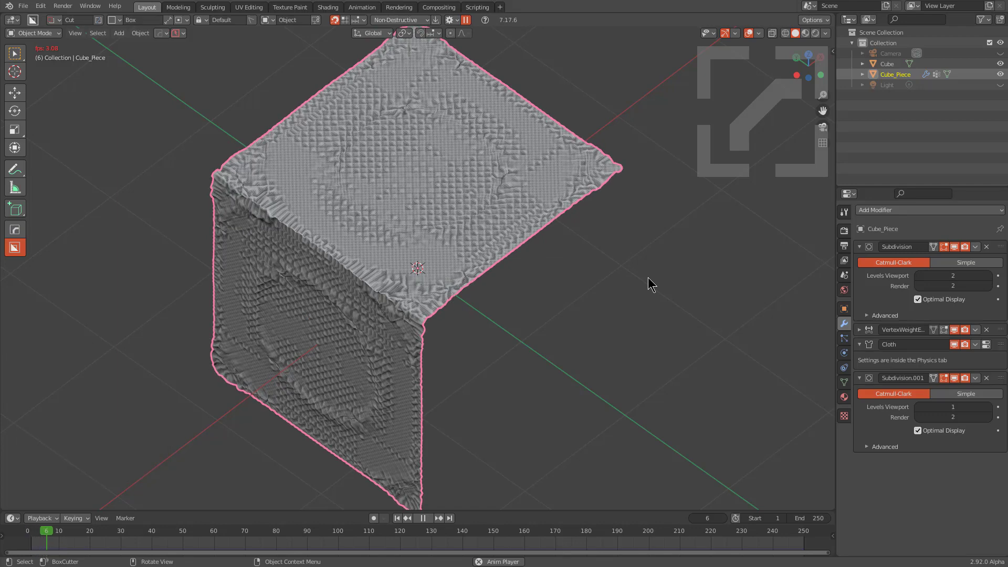
key("shift")
key("shift")
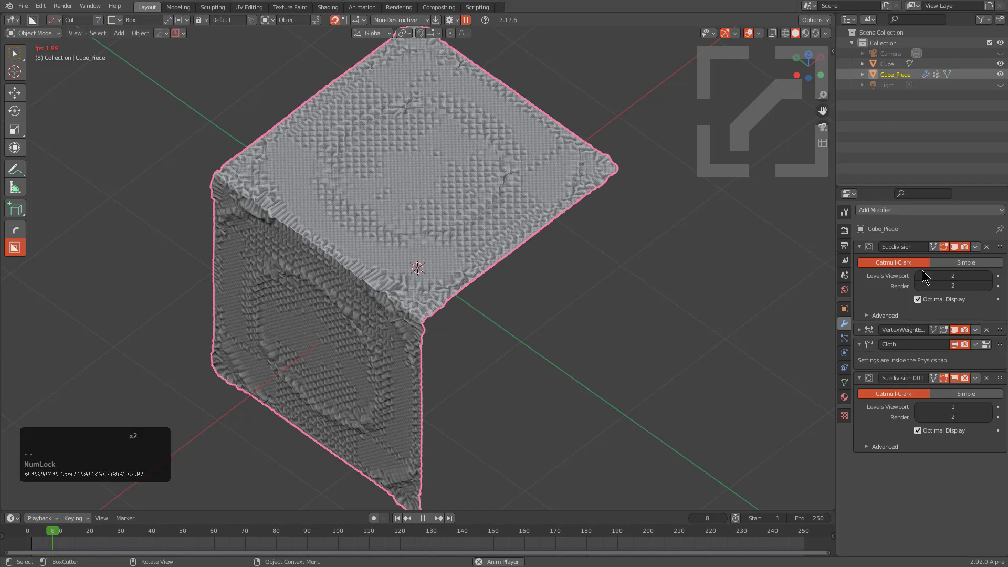
Set the first Subdivision modifier's viewport level back to 1 and replay the simulation from the first frame
left_click(921, 277)
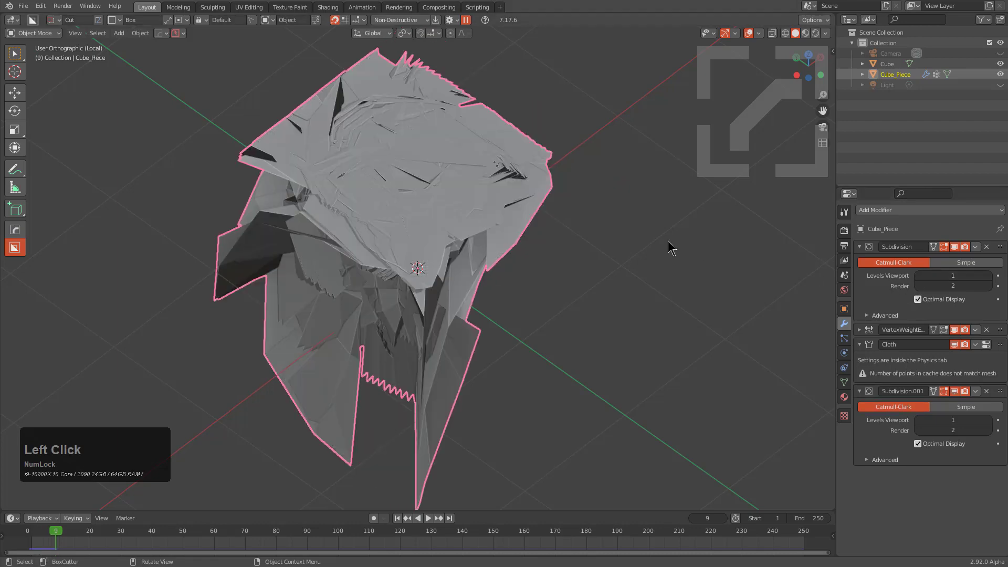
key("shift+Left")
key("space")
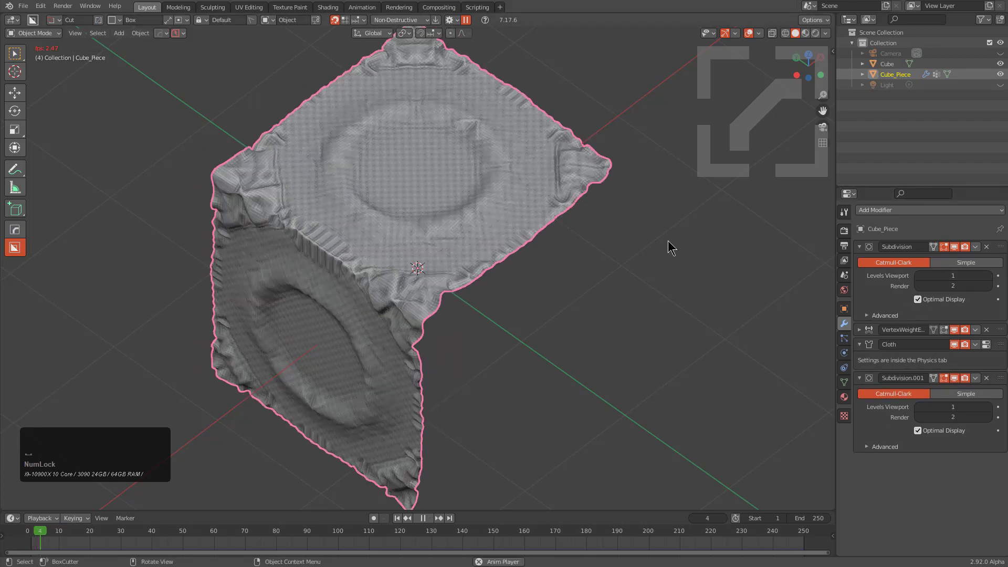
Set the weight modifier's Default Weight to 0.133 and Global Influence to 0.49, replaying the simulation from the first frame
left_click(866, 330)
mouse_move(949, 357)
left_mouse_down()
mouse_move(925, 358)
mouse_move(959, 357)
mouse_move(932, 358)
left_mouse_up()
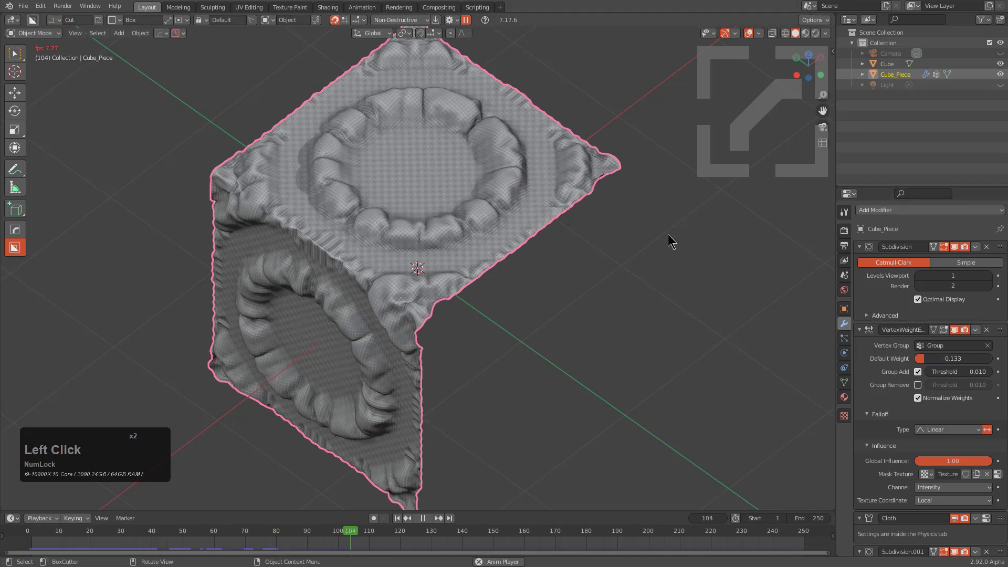
key("shift+Left")
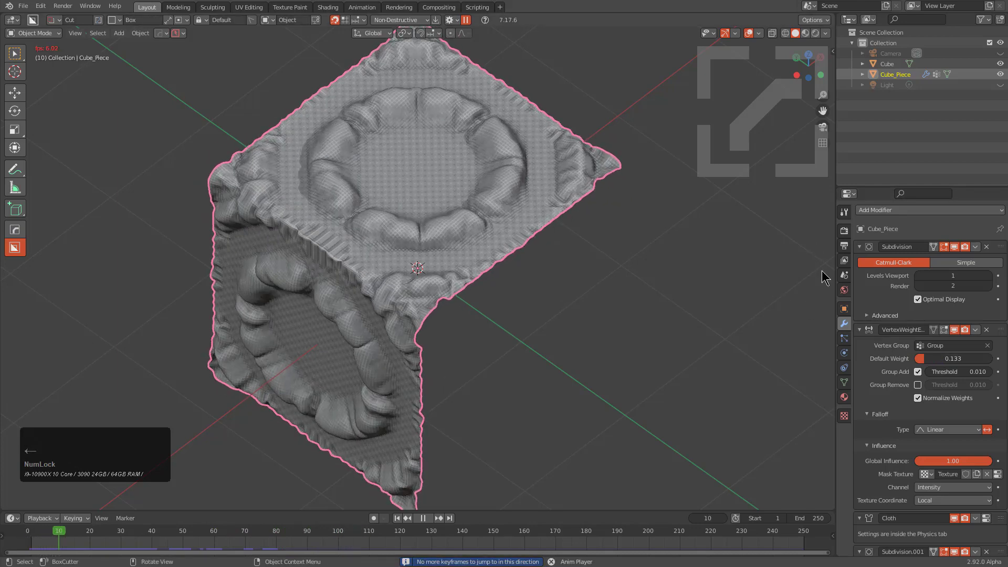
left_click_drag(968, 461, 951, 460)
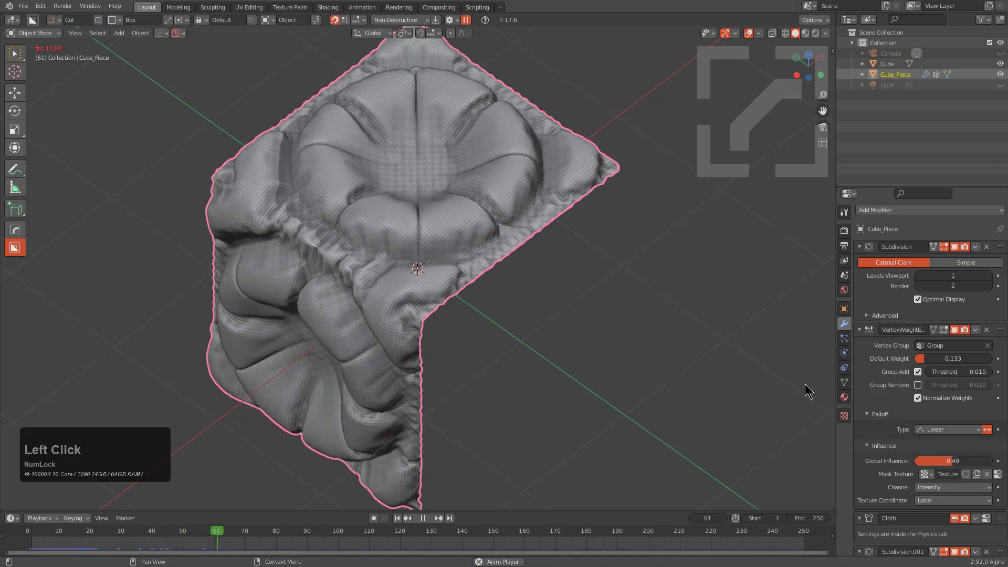
key("shift+Left")
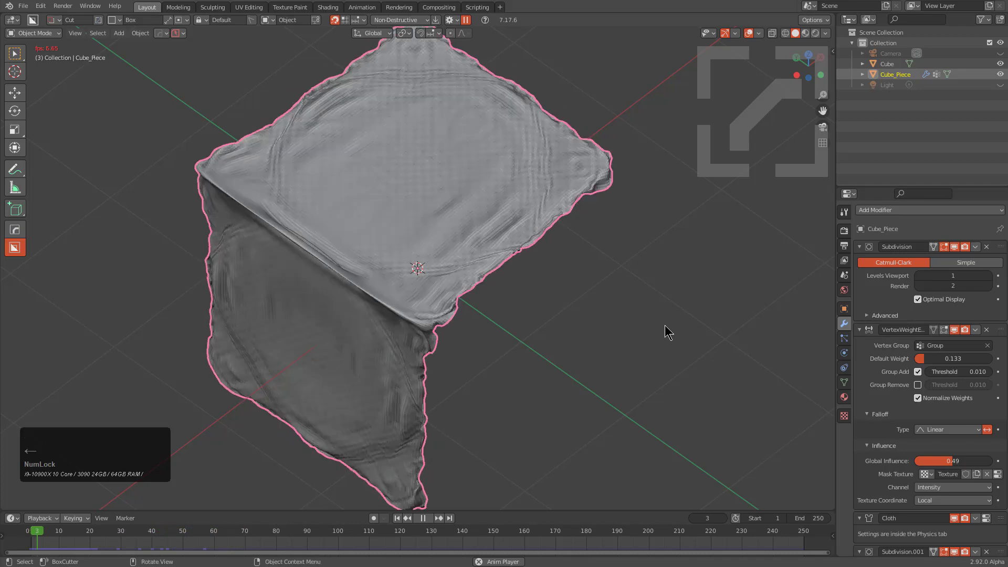